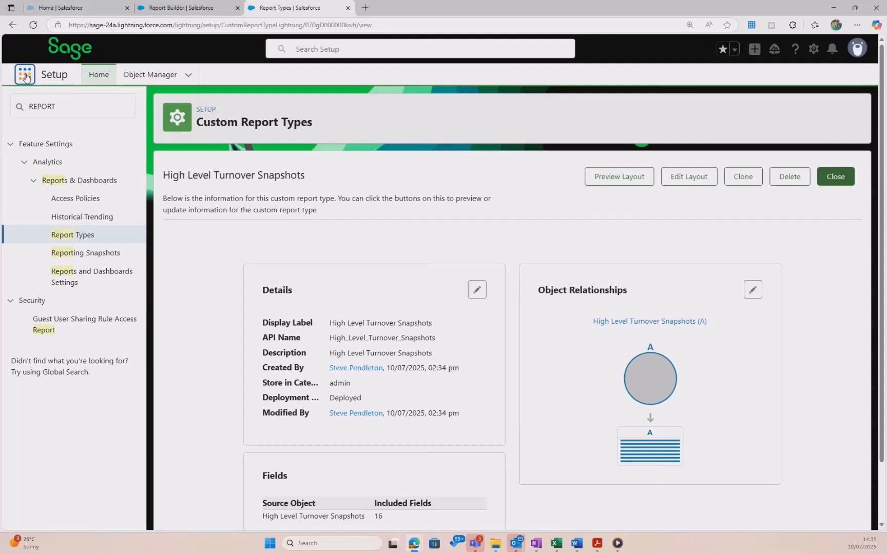
Open the Reports page through the app launcher search
{"action": "left_click", "coordinate": [25, 76]}
{"action": "type", "text": "repo"}
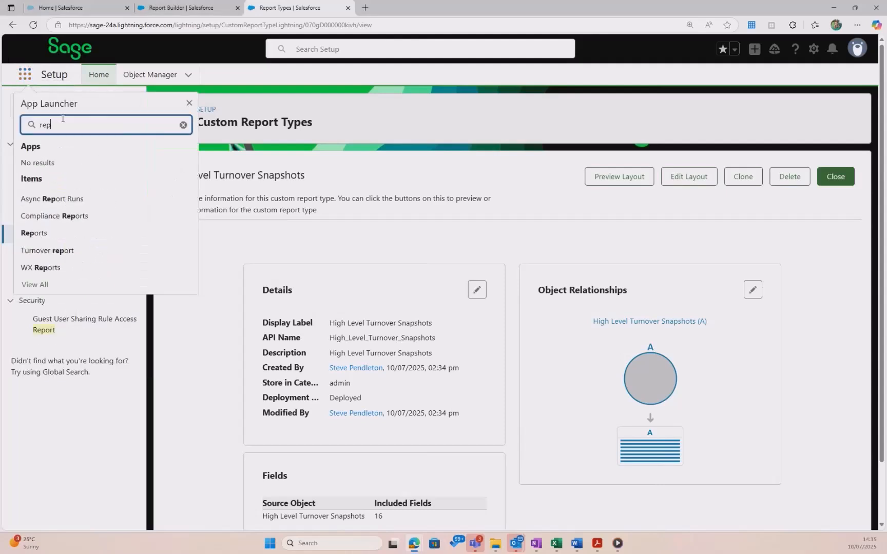
{"action": "left_click", "coordinate": [50, 238]}
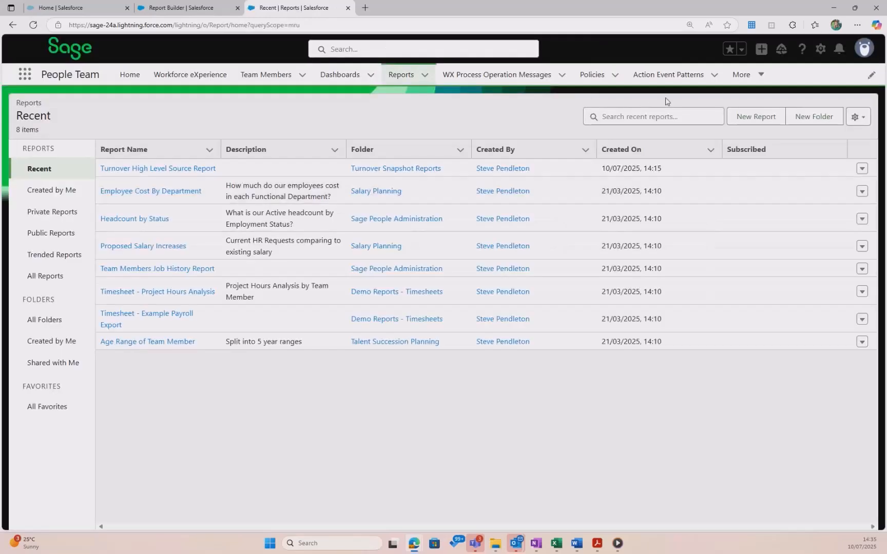
Start a new report from the standard High Level Turnover Snapshots report type, found by searching all report types
{"action": "left_click", "coordinate": [752, 117]}
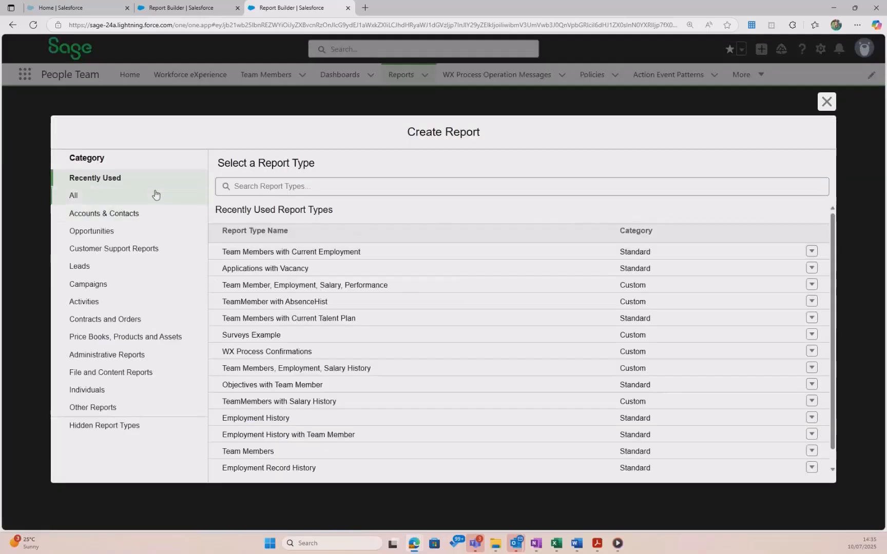
{"action": "left_click", "coordinate": [79, 199]}
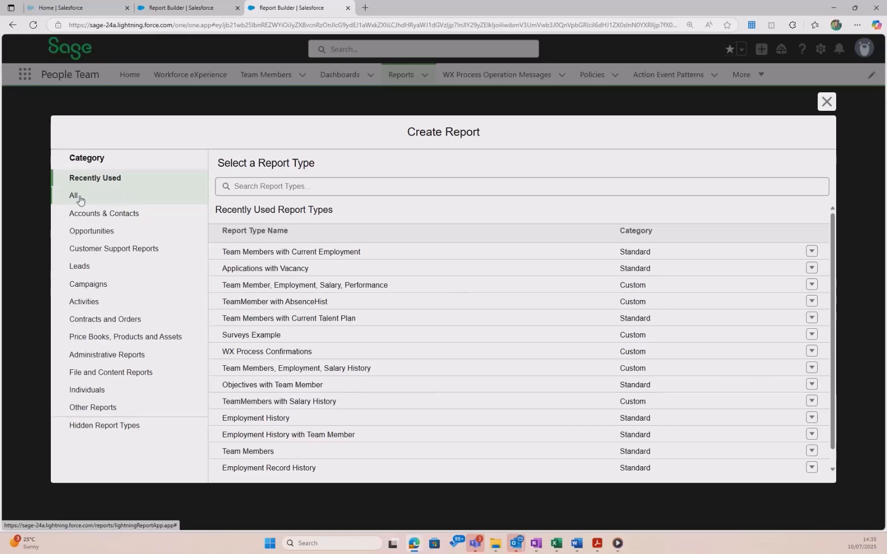
{"action": "left_click", "coordinate": [282, 188]}
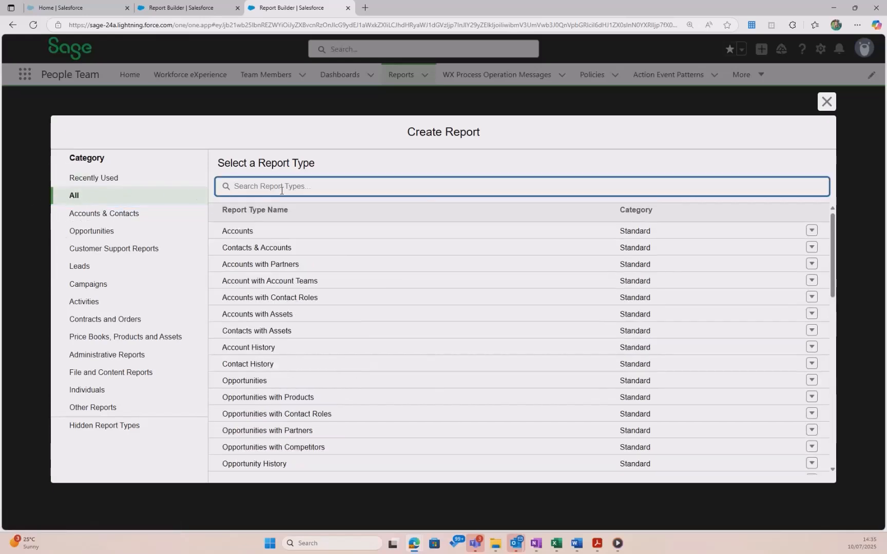
{"action": "type", "text": "high"}
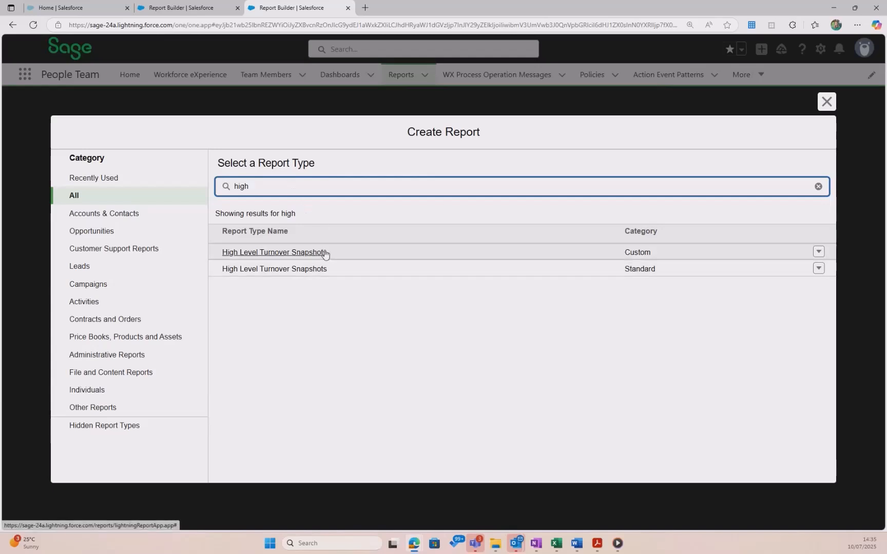
{"action": "left_click", "coordinate": [331, 269]}
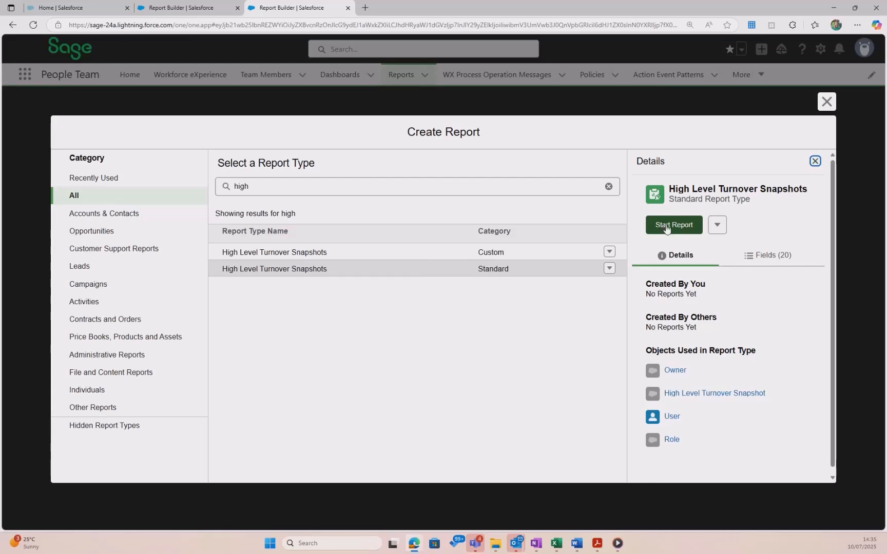
{"action": "left_click", "coordinate": [666, 227]}
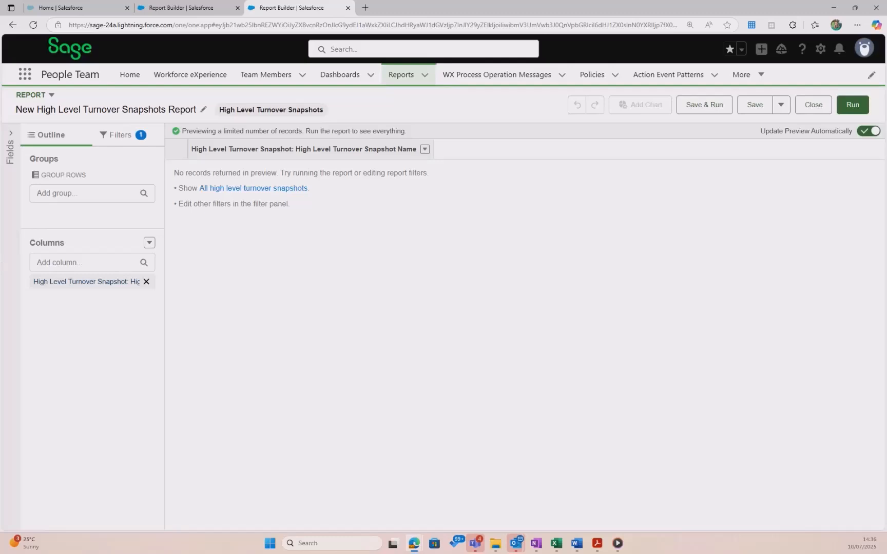
Set the Show Me filter to All high level turnover snapshots
{"action": "left_click", "coordinate": [129, 137]}
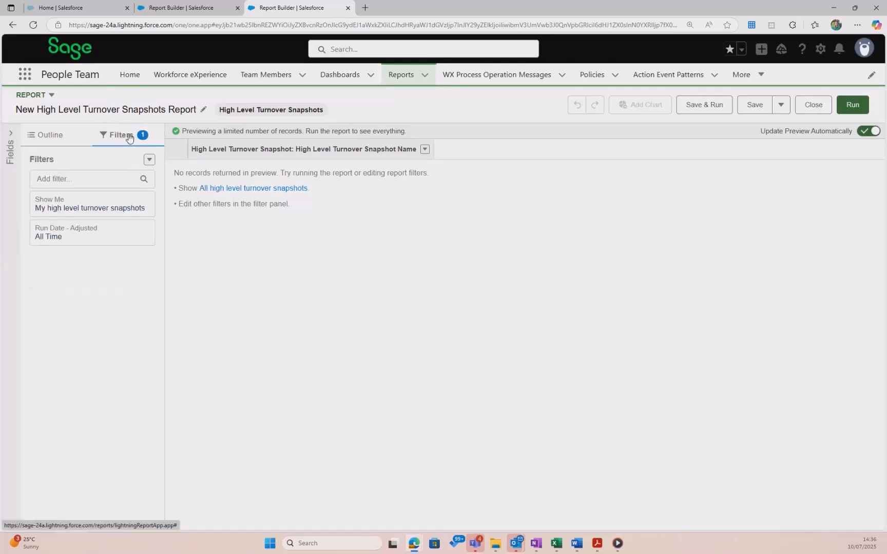
{"action": "left_click", "coordinate": [111, 205]}
{"action": "left_click", "coordinate": [245, 211]}
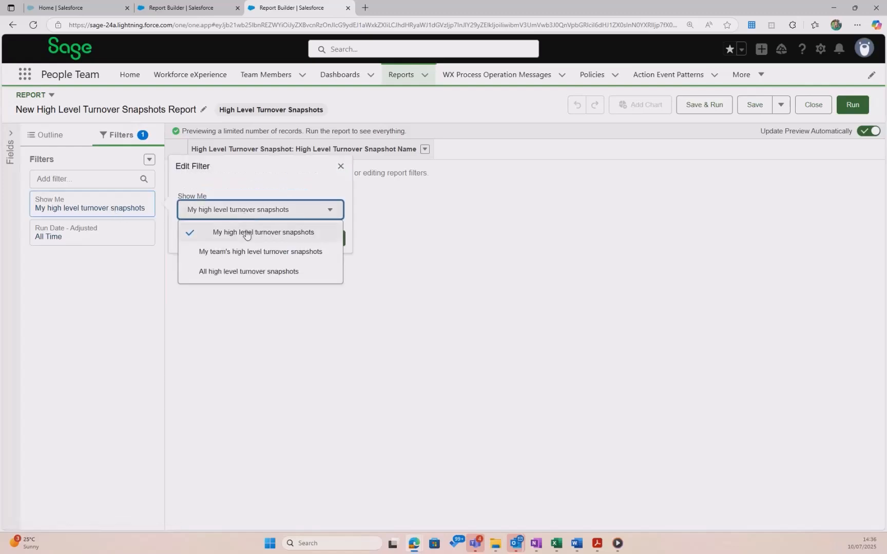
{"action": "left_click", "coordinate": [247, 272]}
{"action": "left_click", "coordinate": [326, 240]}
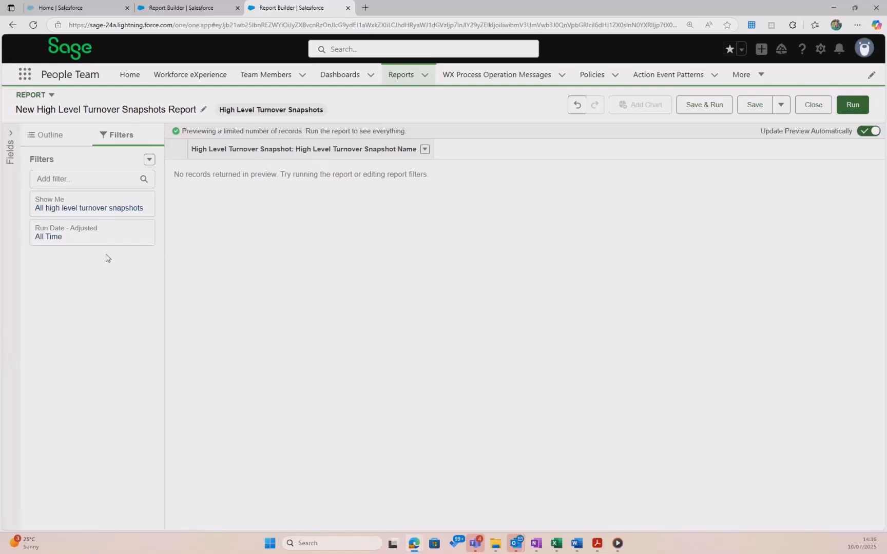
Add a Run Date - Adjusted filter that equals the relative date LAST 365 DAYS
{"action": "left_click", "coordinate": [95, 177]}
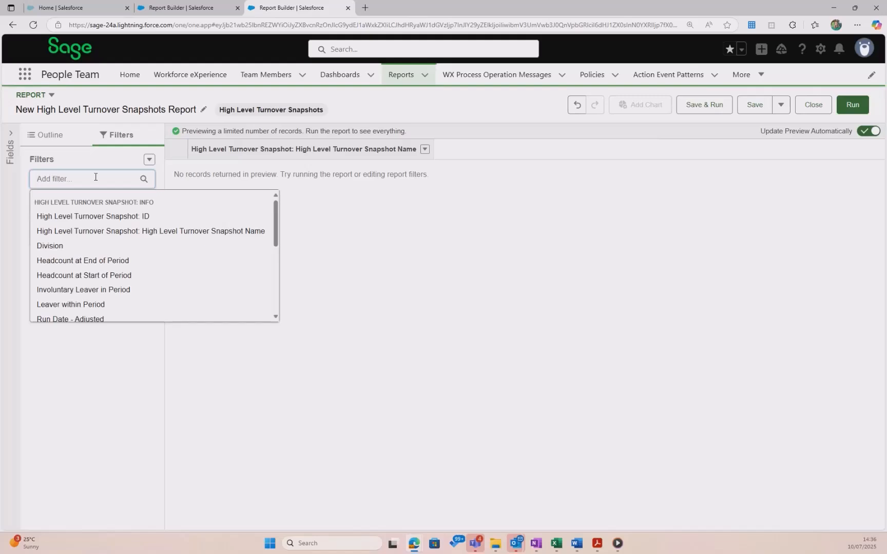
{"action": "type", "text": "Run"}
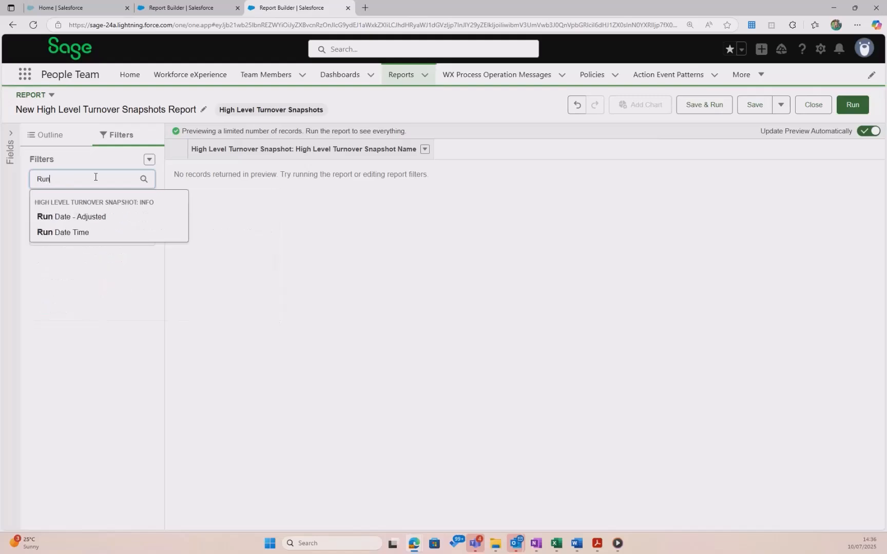
{"action": "left_click", "coordinate": [105, 217]}
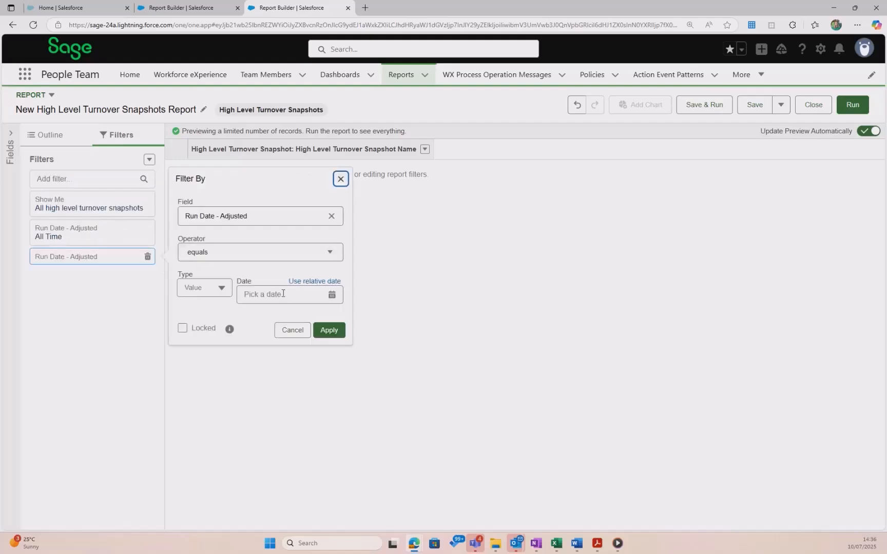
{"action": "left_click", "coordinate": [307, 286]}
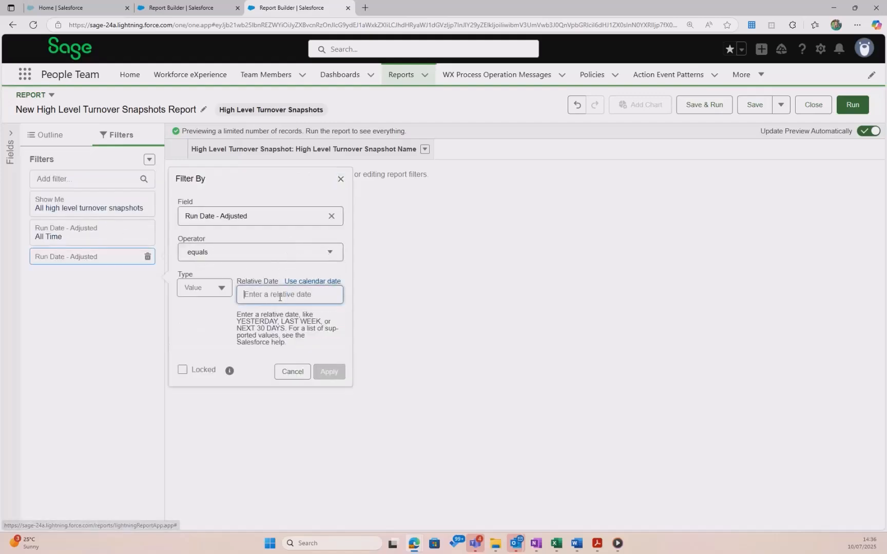
{"action": "type", "text": "LAST 36"}
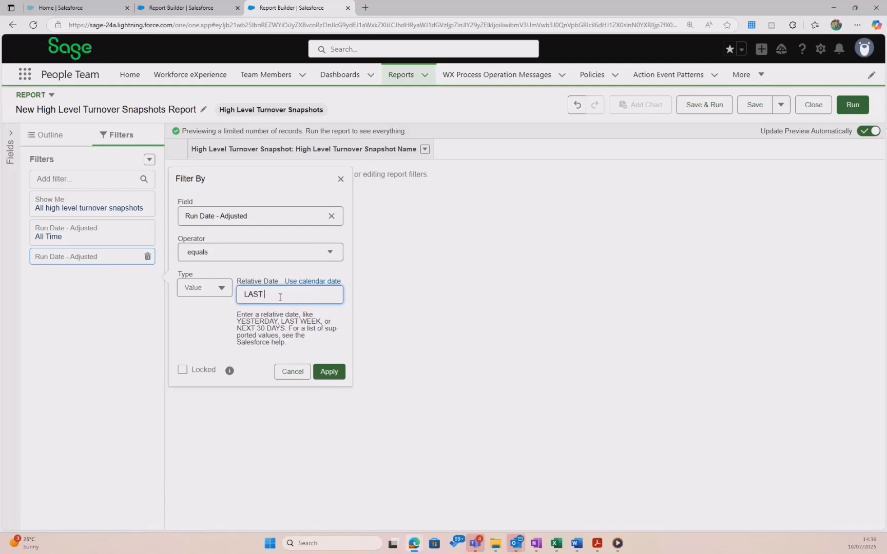
{"action": "type", "text": "5 DAYS"}
{"action": "left_click", "coordinate": [329, 372]}
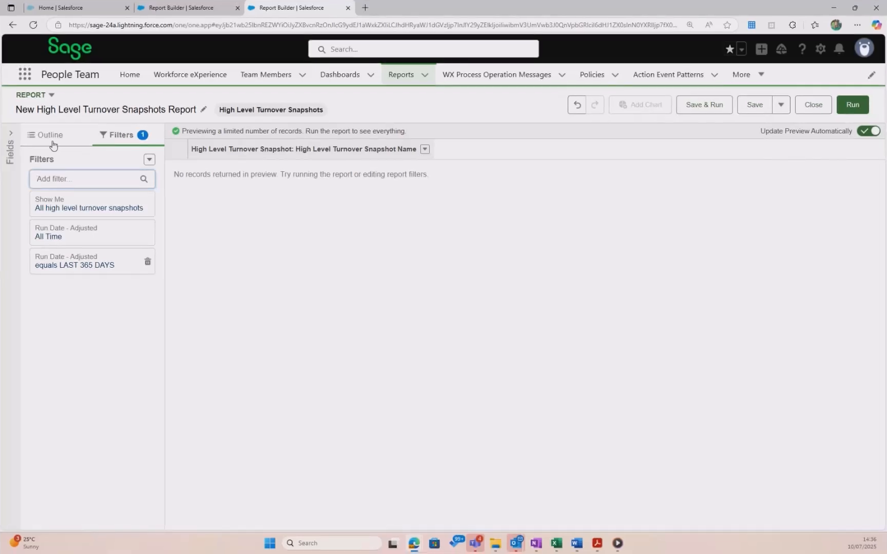
Group the report rows by Run Date - Adjusted and then by Division
{"action": "left_click", "coordinate": [53, 144]}
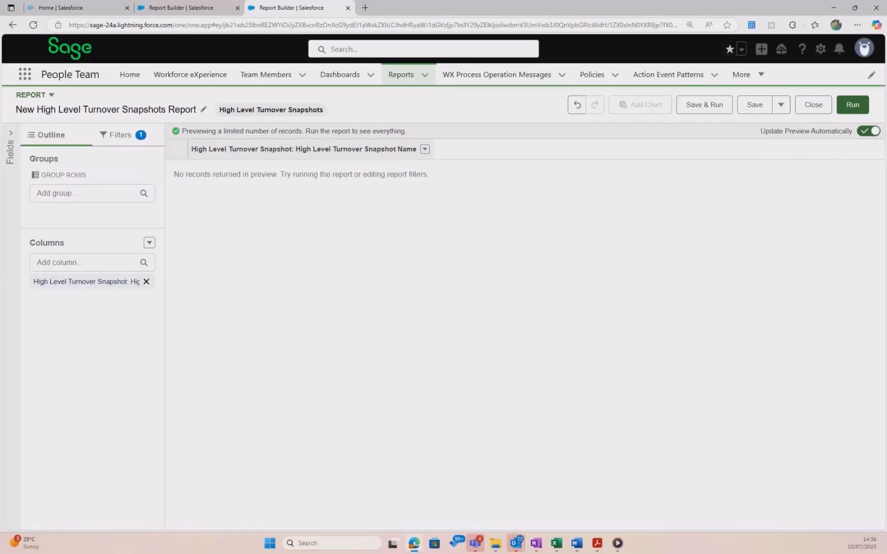
{"action": "left_click", "coordinate": [79, 195]}
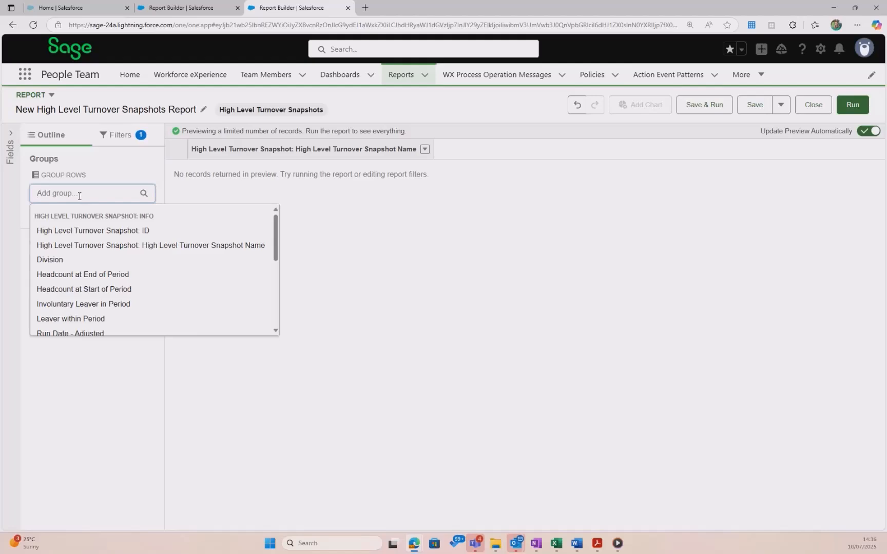
{"action": "type", "text": "run"}
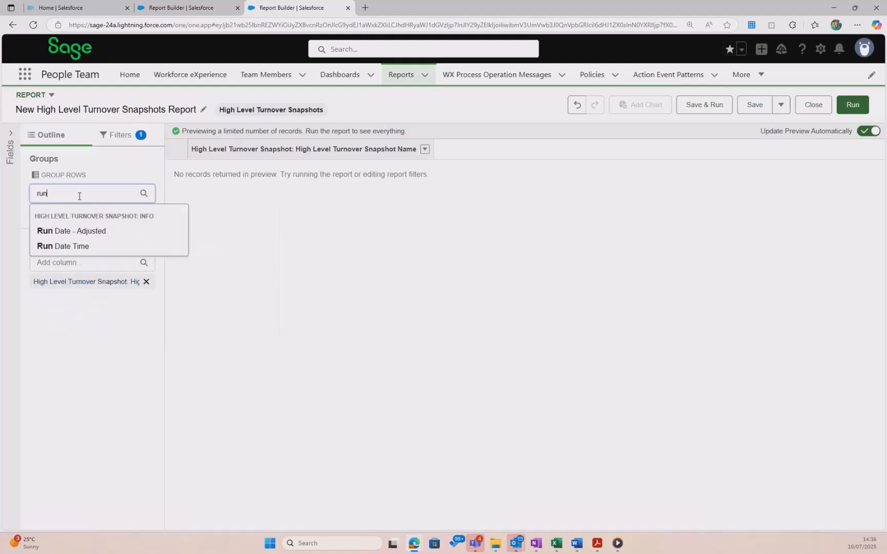
{"action": "left_click", "coordinate": [88, 230]}
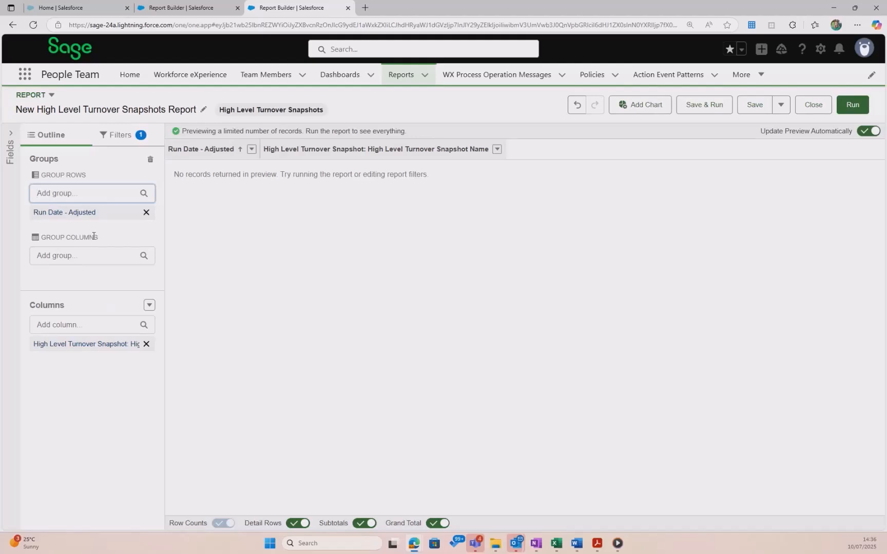
{"action": "type", "text": "divi"}
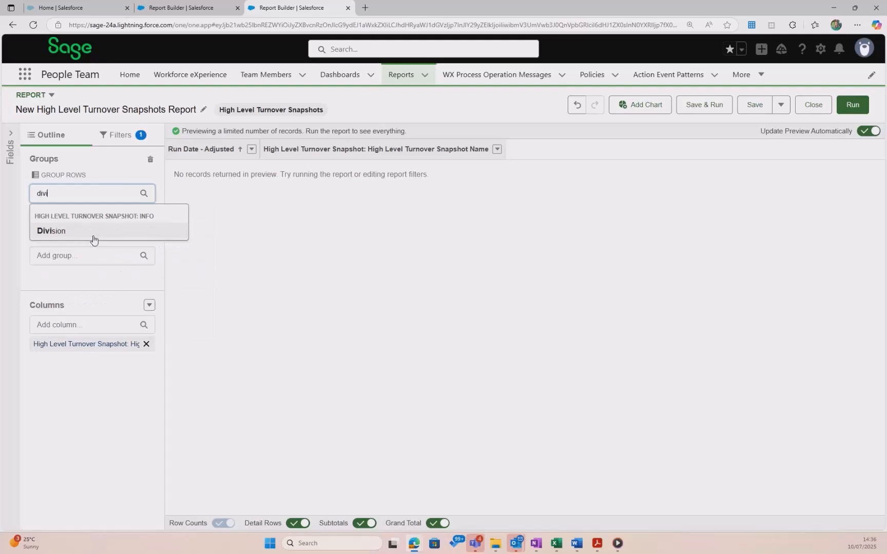
{"action": "left_click", "coordinate": [94, 240]}
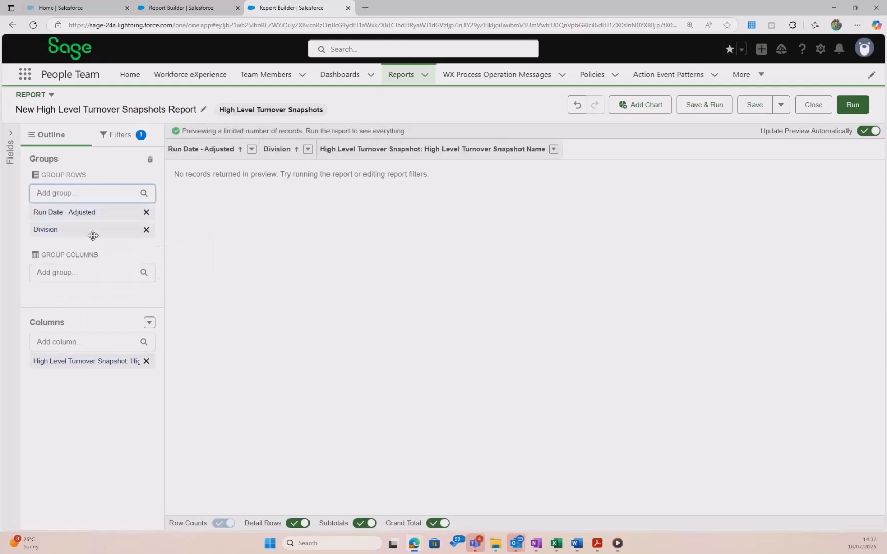
Add Headcount at Start of Period, Headcount at End of Period and Starters within Period columns
{"action": "left_click", "coordinate": [82, 342]}
{"action": "type", "text": "head"}
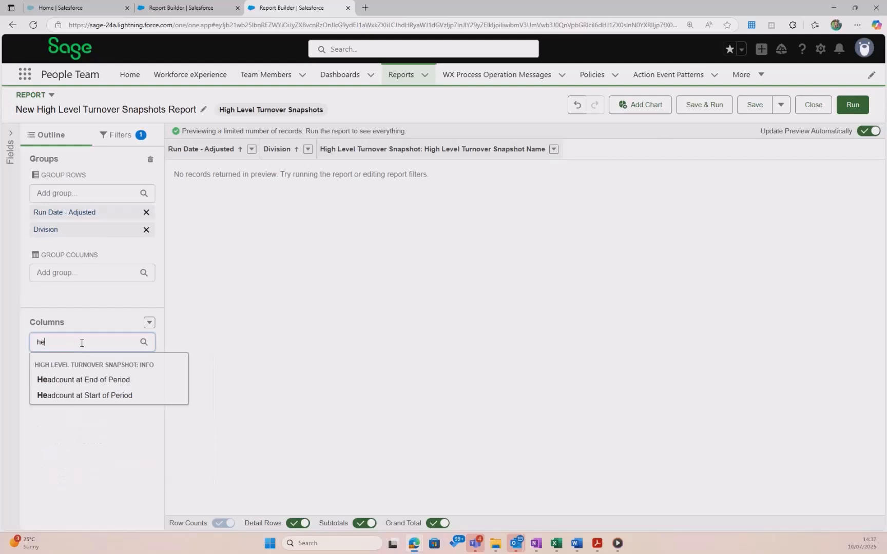
{"action": "left_click", "coordinate": [120, 394]}
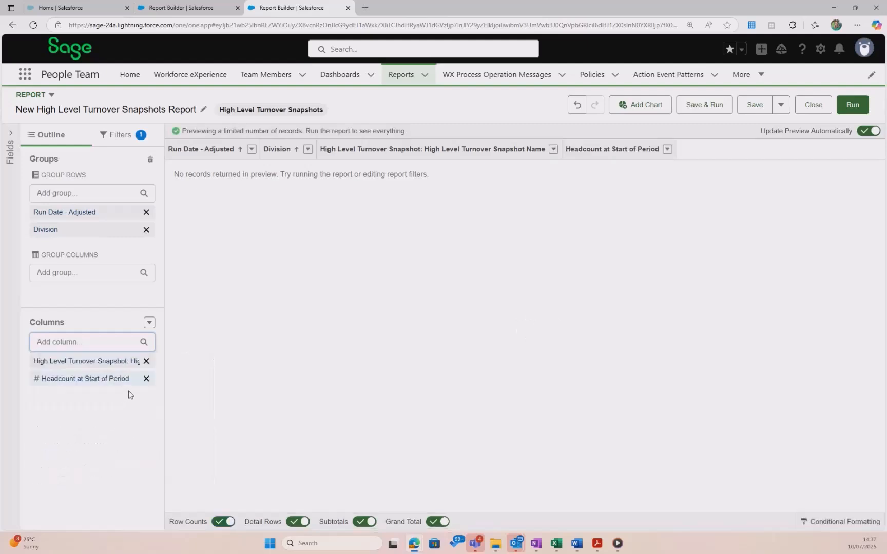
{"action": "type", "text": "head"}
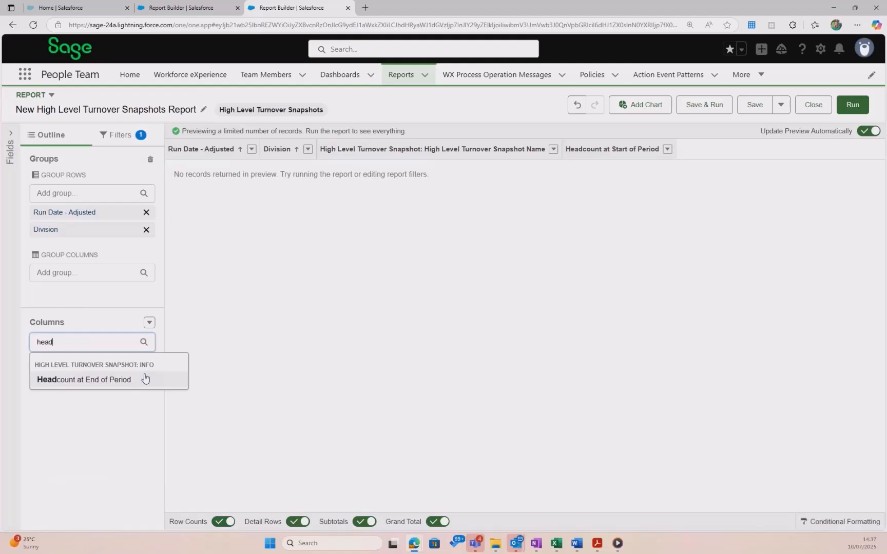
{"action": "left_click", "coordinate": [145, 379]}
{"action": "type", "text": "start"}
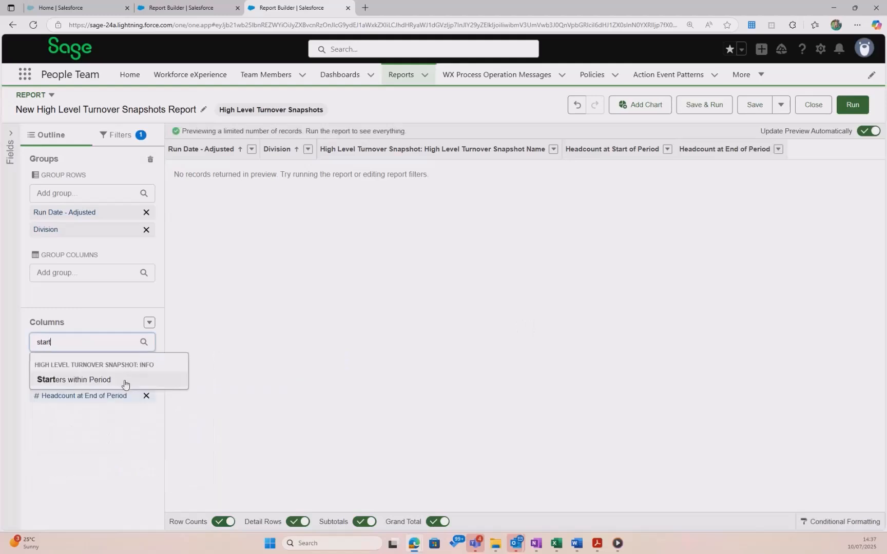
{"action": "left_click", "coordinate": [125, 380]}
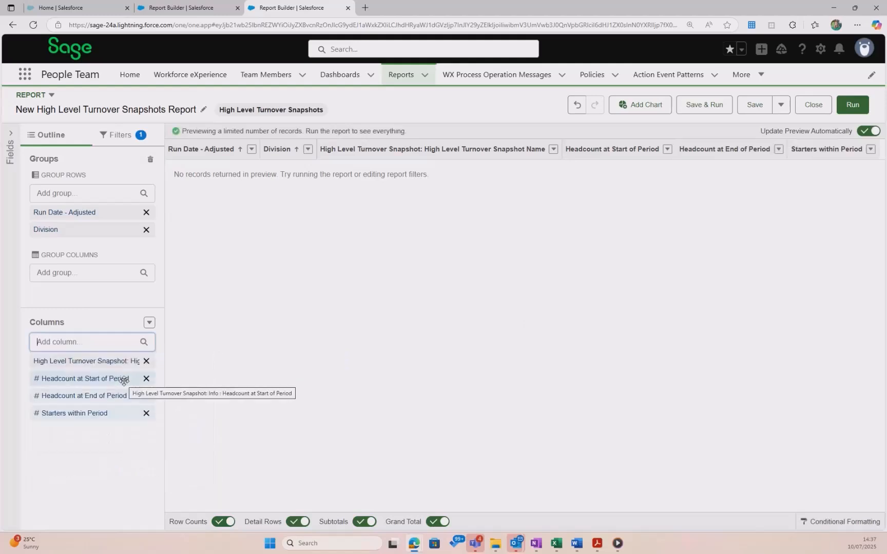
Add Leaver within Period, Involuntary Leaver in Period and Voluntary Leaver in Period columns
{"action": "type", "text": "leaver"}
{"action": "left_click", "coordinate": [123, 395]}
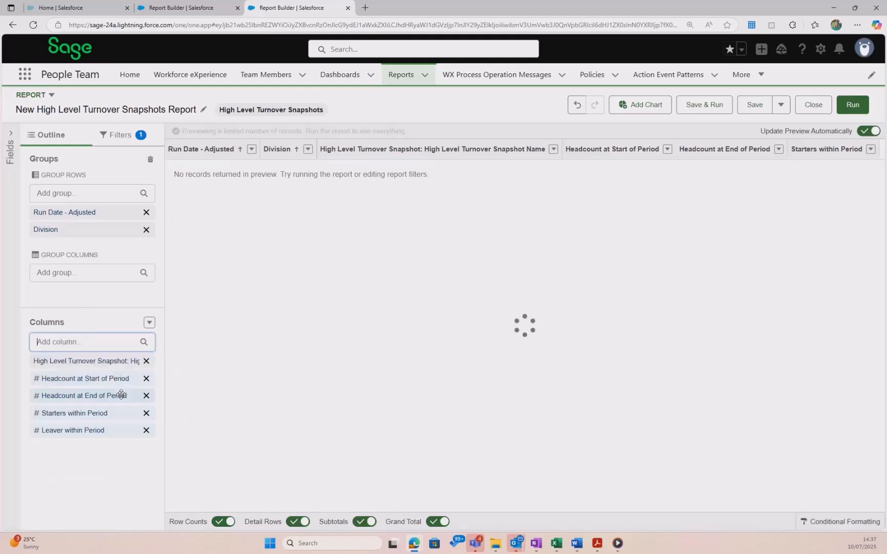
{"action": "type", "text": "in"}
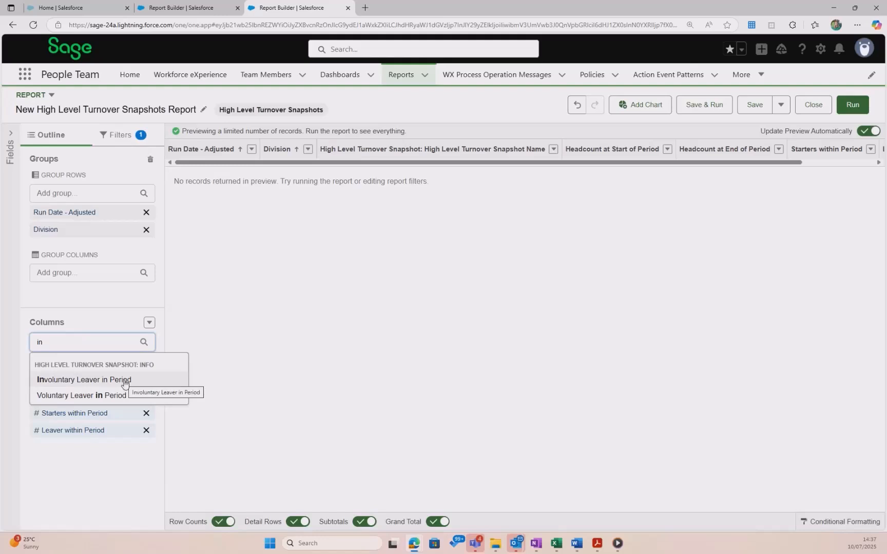
{"action": "left_click", "coordinate": [125, 381]}
{"action": "type", "text": "volun"}
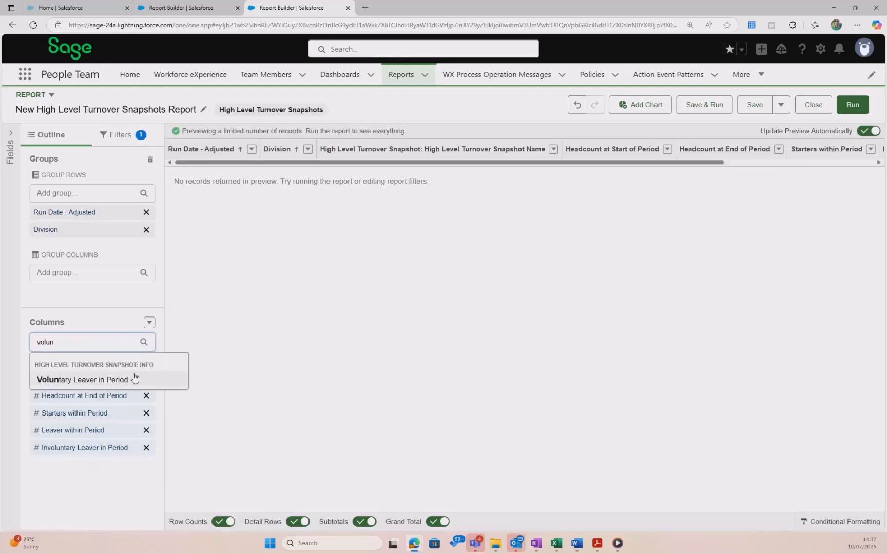
{"action": "left_click", "coordinate": [125, 380]}
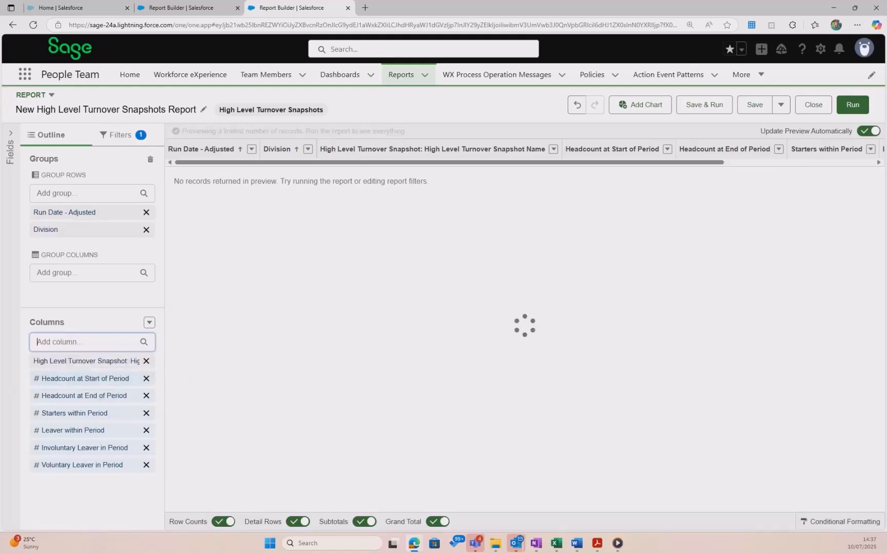
Add a summary formula column shown at Grand Total Only, paste the average headcount formula and validate it
{"action": "key", "text": "alt+Tab"}
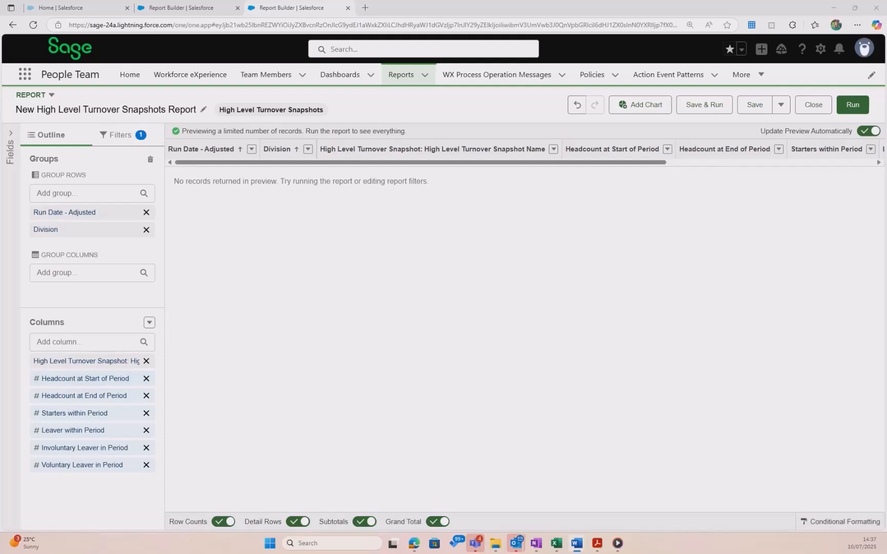
{"action": "left_click", "coordinate": [149, 322]}
{"action": "left_click", "coordinate": [149, 323]}
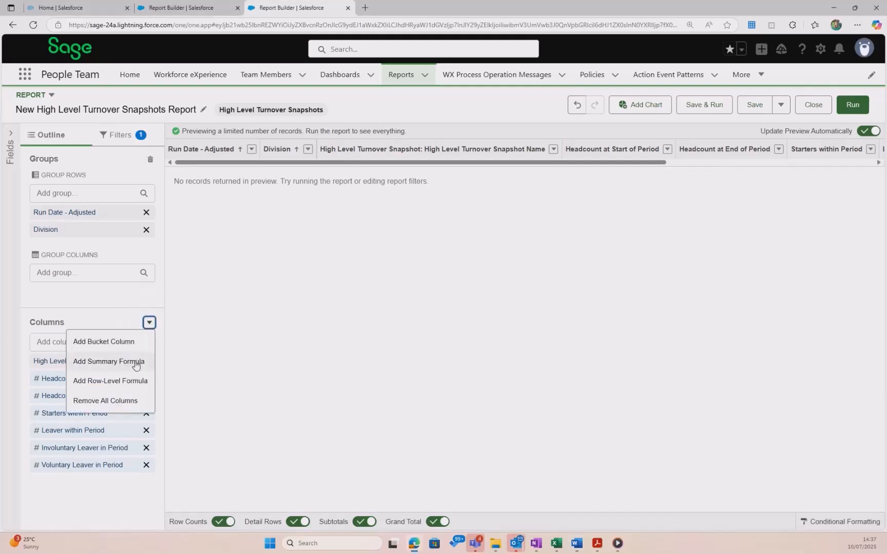
{"action": "left_click", "coordinate": [134, 362]}
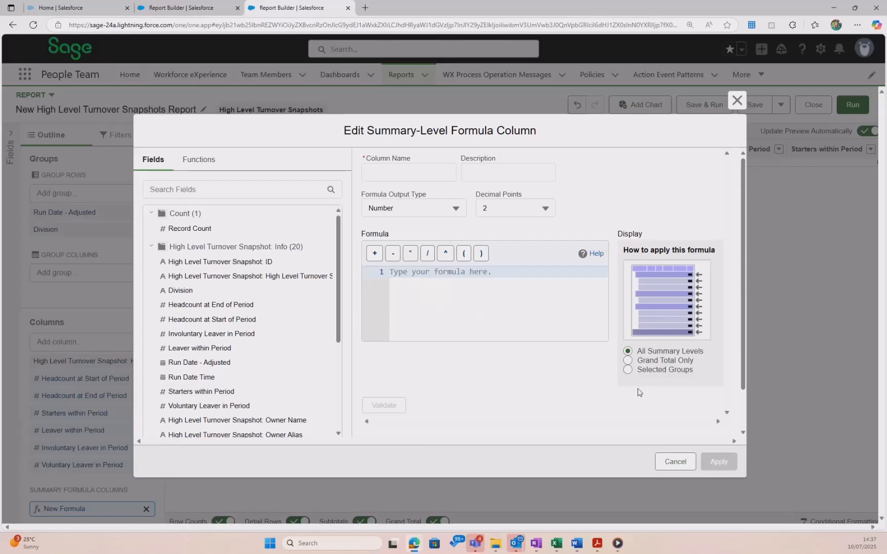
{"action": "left_click", "coordinate": [629, 361]}
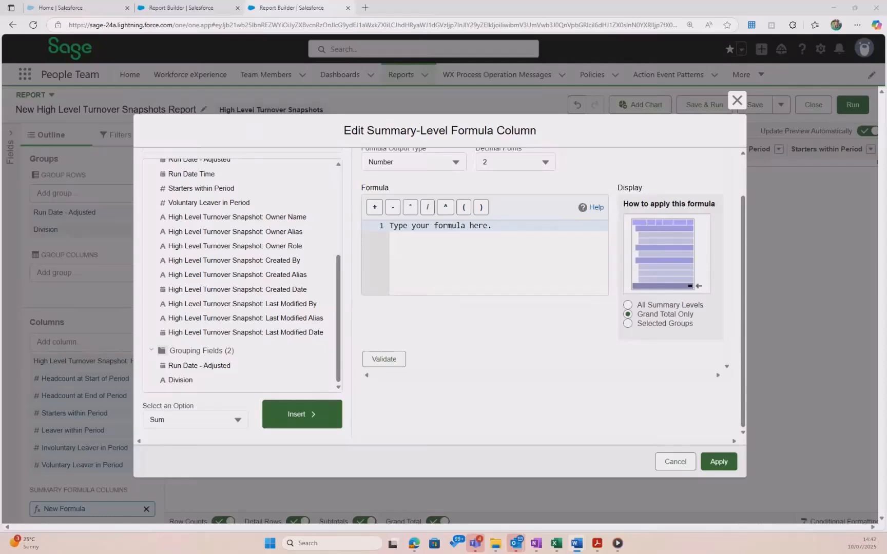
{"action": "left_click", "coordinate": [432, 236]}
{"action": "key", "text": "ctrl+a"}
{"action": "type", "text": "((PARENTGROUPVAL(High_Level_Turnover_Snapshot__c.Headcount_at_End_of_Period__c:SUM, GRAND_SUMMARY)+PARENTGROUPVAL(High_Level_Turnover_Snapshot__c.Headcount_at_End_of_Period__c:SUM, GRAND_SUMMARY))/2)/12"}
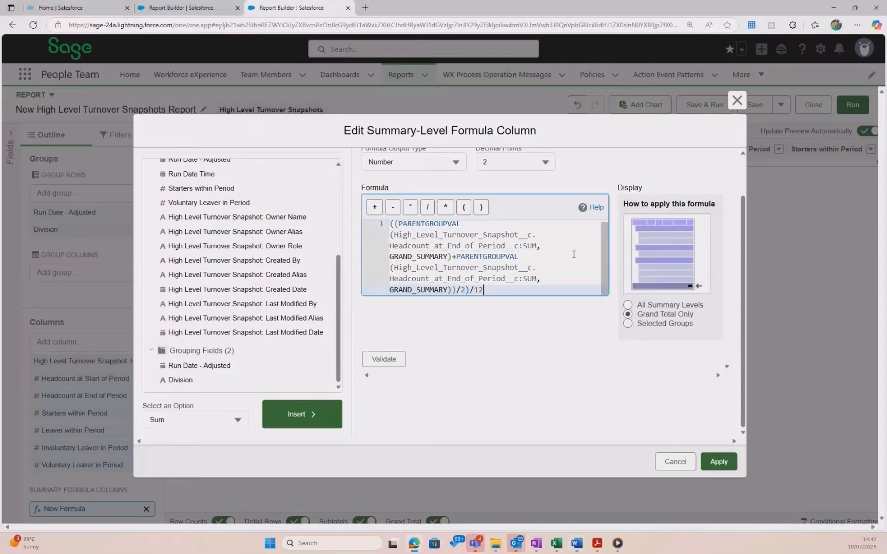
{"action": "left_click", "coordinate": [598, 547]}
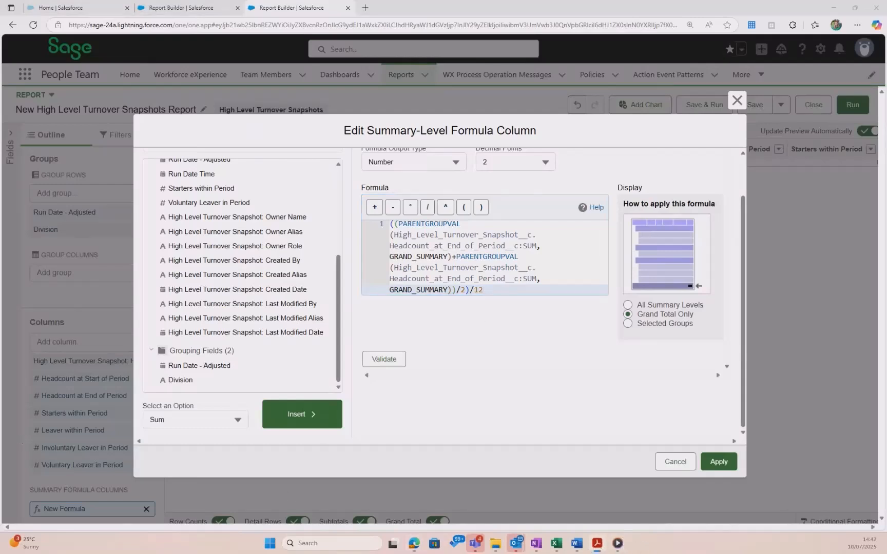
{"action": "left_click", "coordinate": [381, 306]}
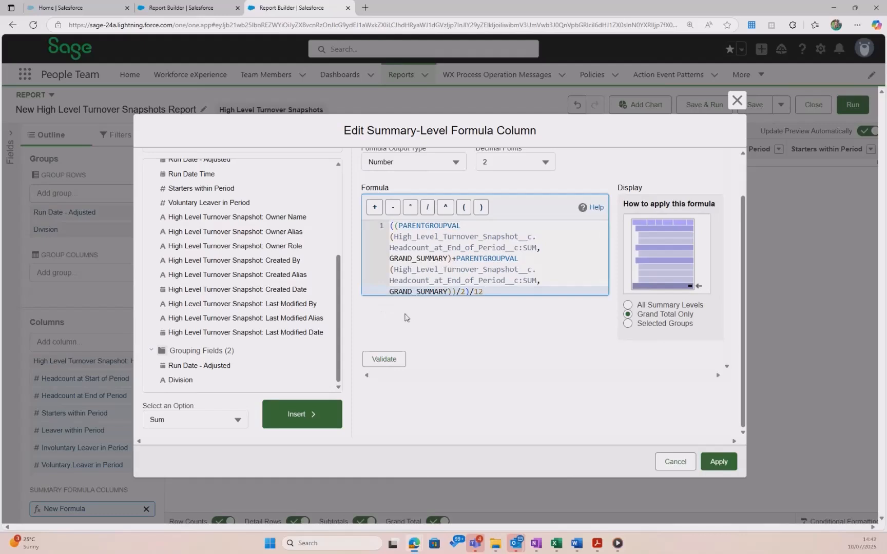
{"action": "left_click", "coordinate": [380, 365]}
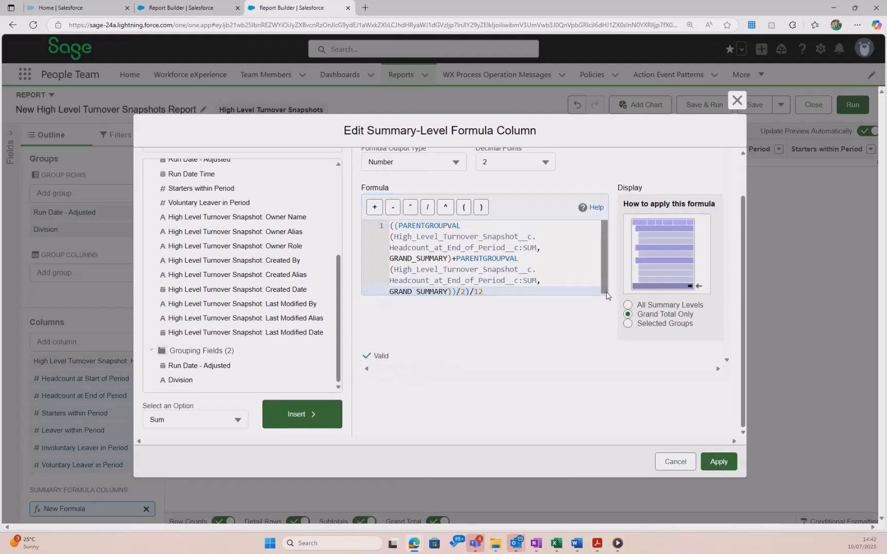
Inspect the formula's object names and apply the summary formula column as Average Headcount - Total
{"action": "left_click_drag", "start_coordinate": [395, 238], "coordinate": [533, 248]}
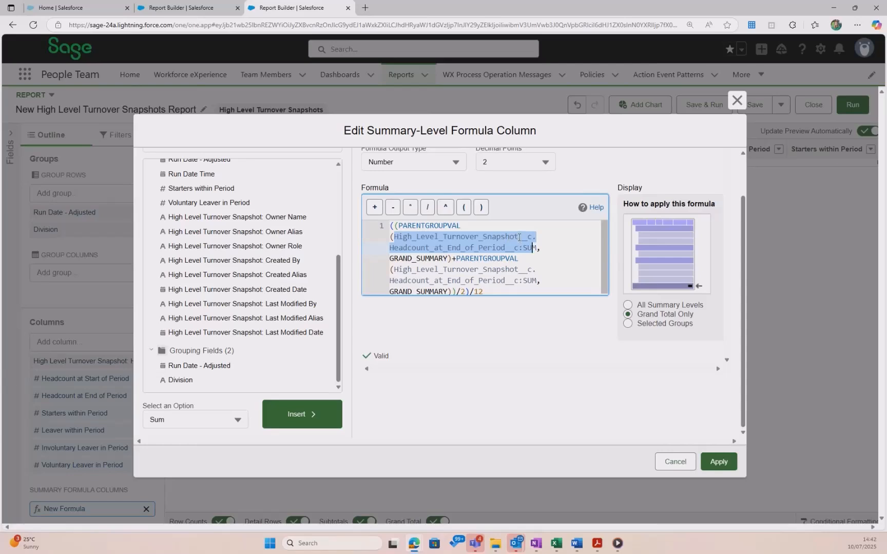
{"action": "type", "text": "s"}
{"action": "key", "text": "ctrl+z"}
{"action": "left_click", "coordinate": [518, 237]}
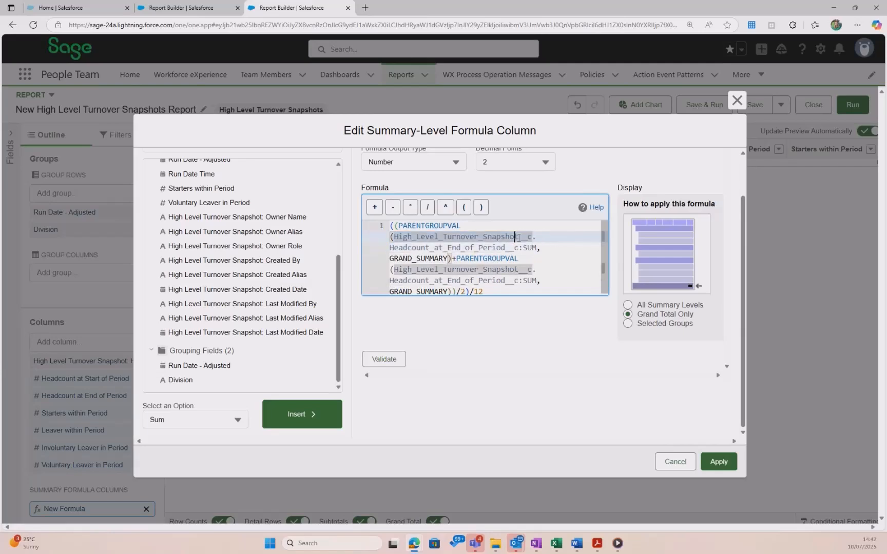
{"action": "type", "text": "z"}
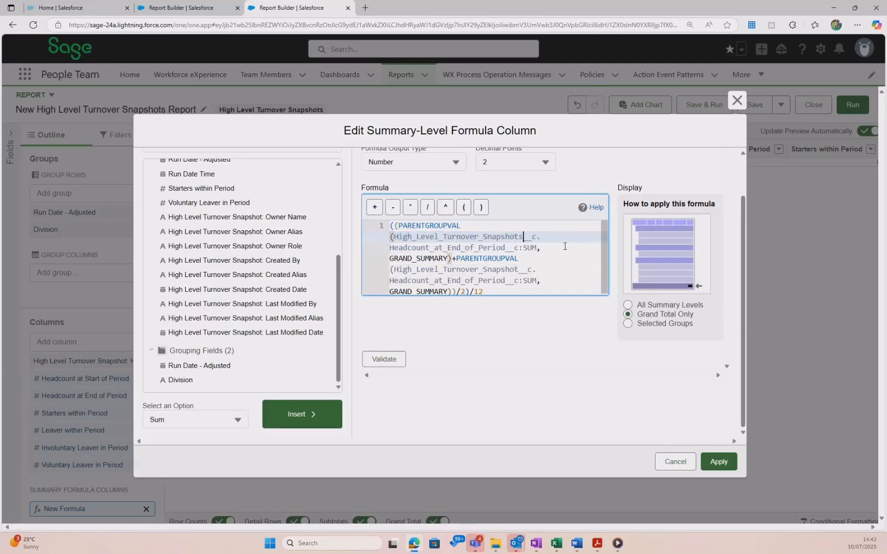
{"action": "key", "text": "BackSpace"}
{"action": "left_click_drag", "start_coordinate": [402, 270], "coordinate": [533, 270]}
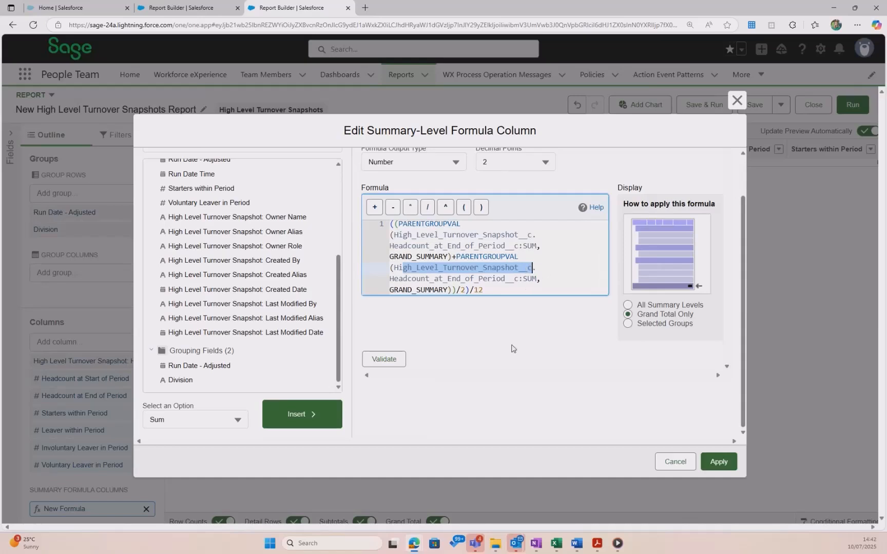
{"action": "scroll", "coordinate": [512, 349], "scroll_direction": "up", "scroll_amount": 1}
{"action": "left_click", "coordinate": [716, 462]}
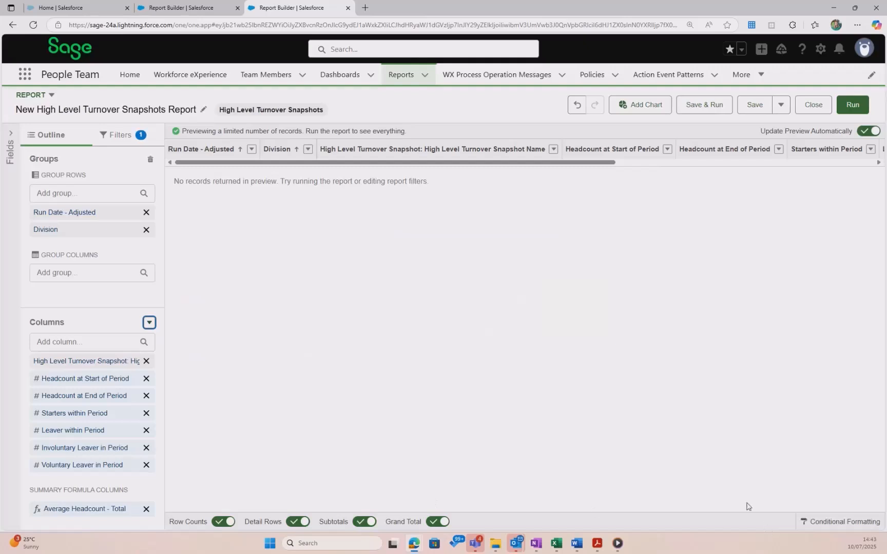
Review the formula guide table listing the Average Headcount and Turnover summary formulas
{"action": "left_click_drag", "start_coordinate": [603, 164], "coordinate": [885, 171]}
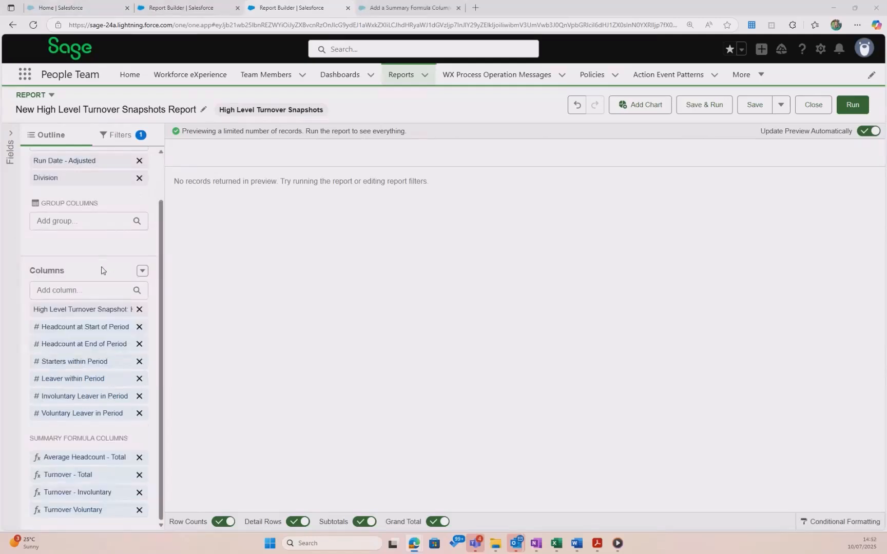
{"action": "scroll", "coordinate": [101, 278], "scroll_direction": "up", "scroll_amount": 3}
{"action": "scroll", "coordinate": [101, 278], "scroll_direction": "down", "scroll_amount": 1}
{"action": "left_click_drag", "start_coordinate": [0, 146], "coordinate": [572, 29]}
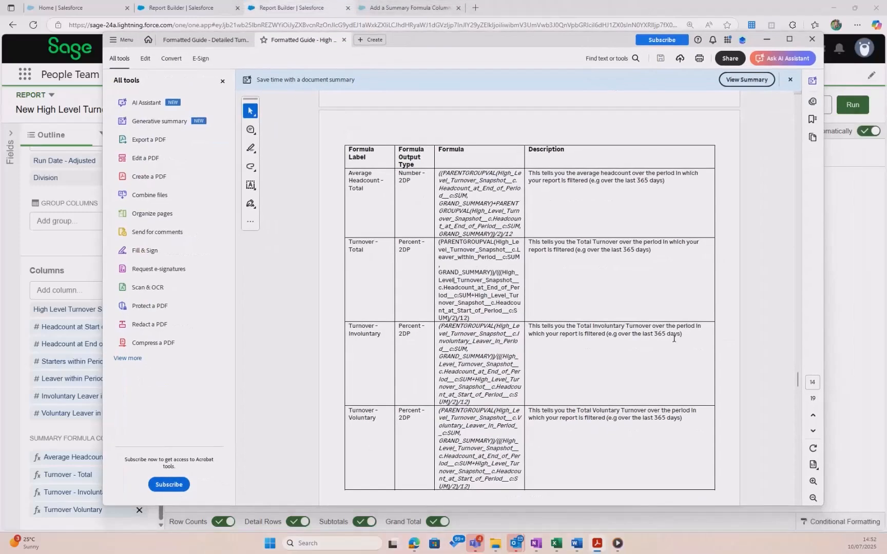
{"action": "scroll", "coordinate": [671, 334], "scroll_direction": "down", "scroll_amount": 5}
{"action": "scroll", "coordinate": [671, 333], "scroll_direction": "up", "scroll_amount": 4}
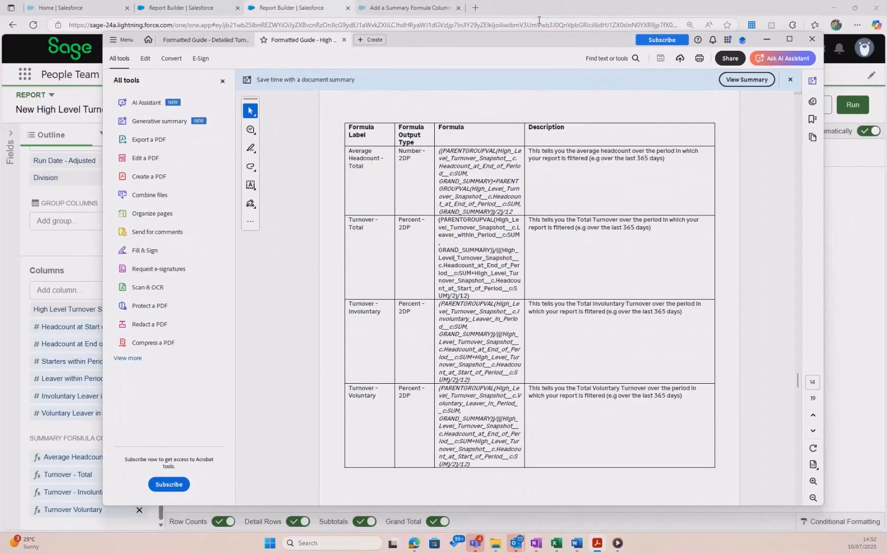
{"action": "left_click_drag", "start_coordinate": [540, 36], "coordinate": [0, 128]}
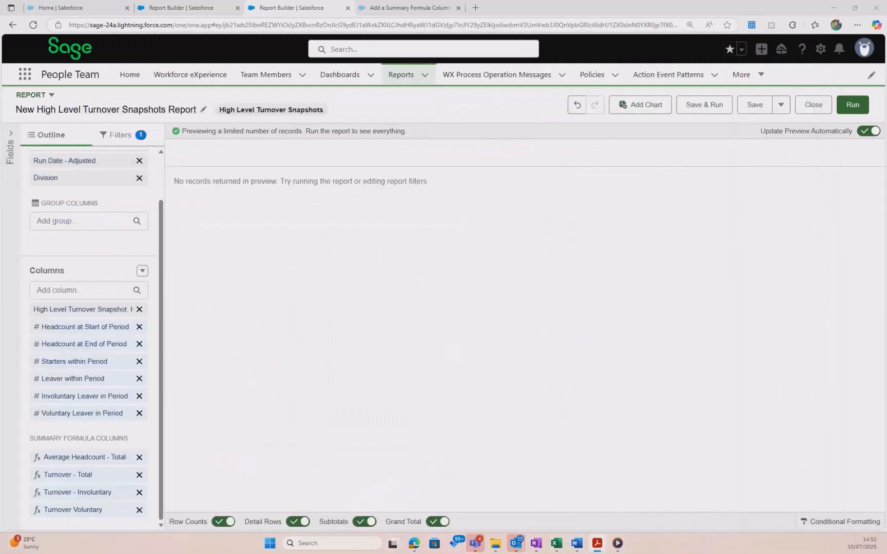
Open the Turnover - Total summary formula and apply it unchanged
{"action": "left_click", "coordinate": [81, 479]}
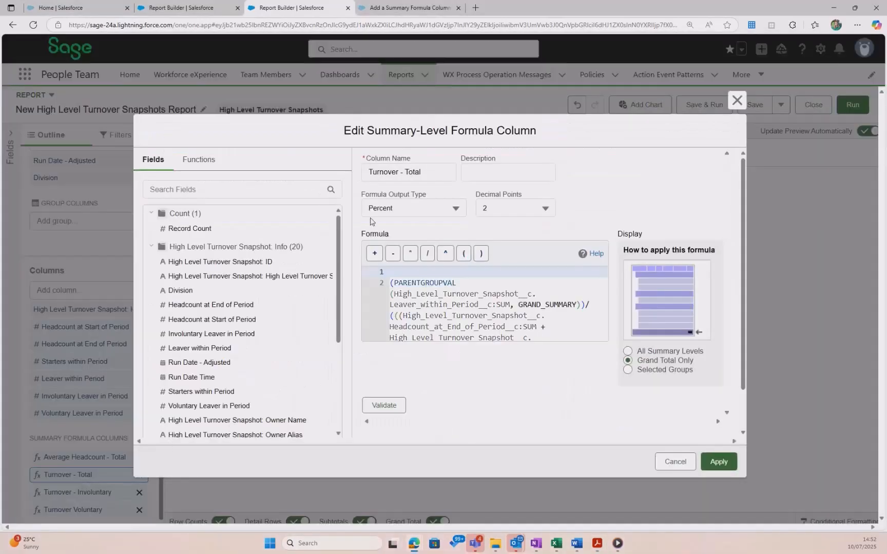
{"action": "key", "text": "ctrl"}
{"action": "key", "text": "ctrl"}
{"action": "left_click", "coordinate": [718, 461]}
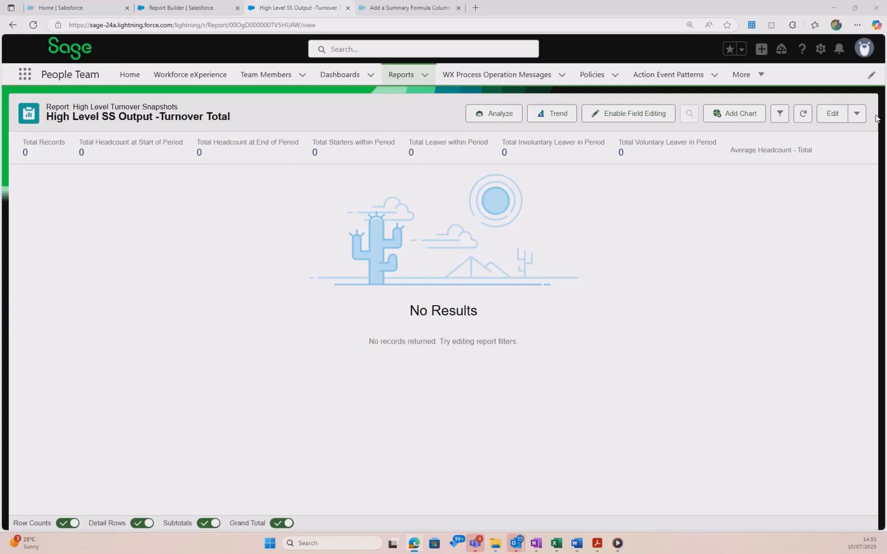
Save a copy of the report named High Level SS Output -Turnover Monthly in the Turnover Snapshot Reports folder
{"action": "left_click", "coordinate": [857, 114]}
{"action": "left_click", "coordinate": [821, 136]}
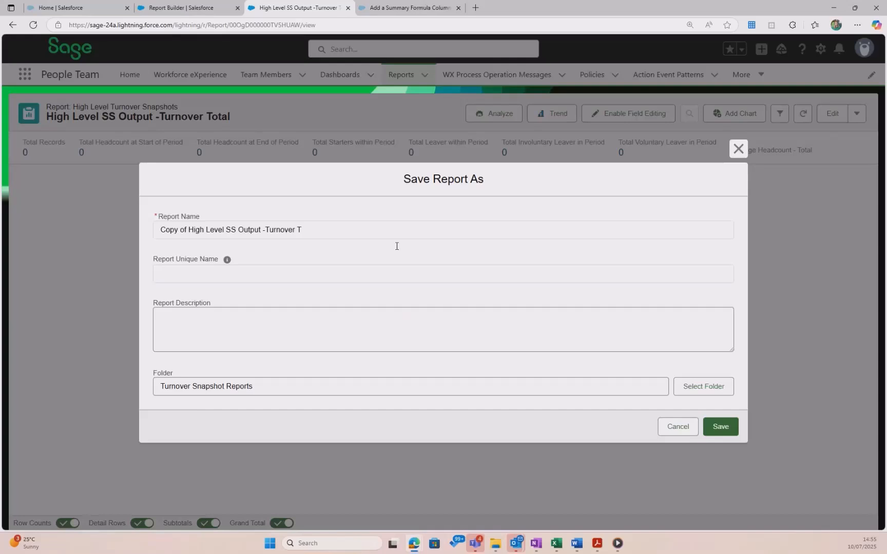
{"action": "left_click", "coordinate": [270, 229]}
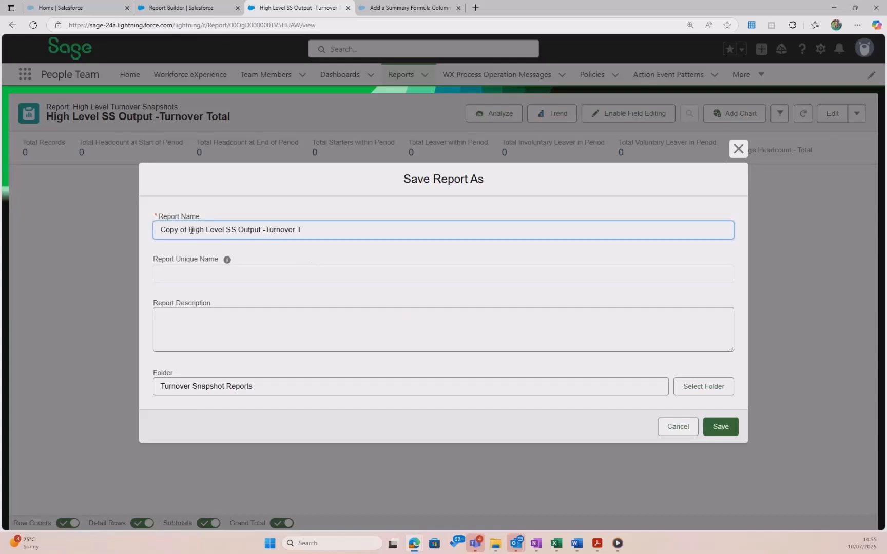
{"action": "left_click_drag", "start_coordinate": [189, 230], "coordinate": [106, 228]}
{"action": "key", "text": "BackSpace"}
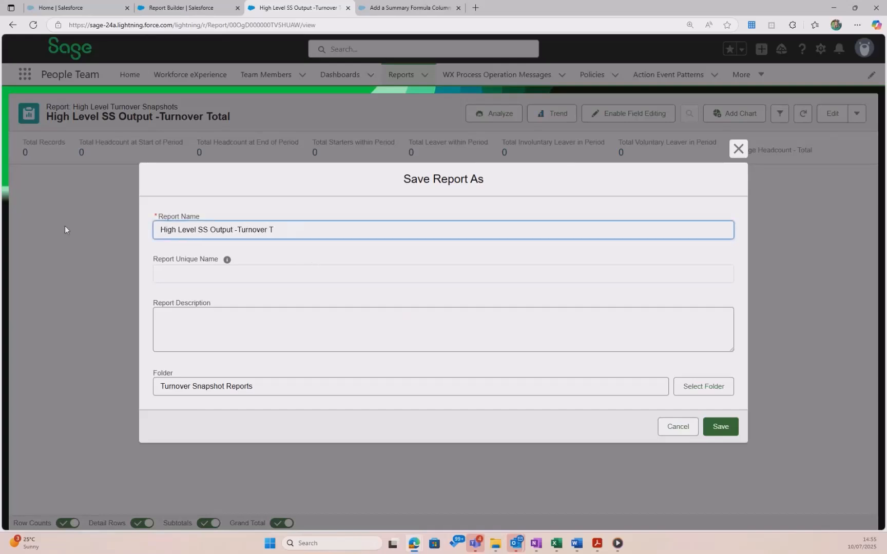
{"action": "left_click", "coordinate": [285, 229]}
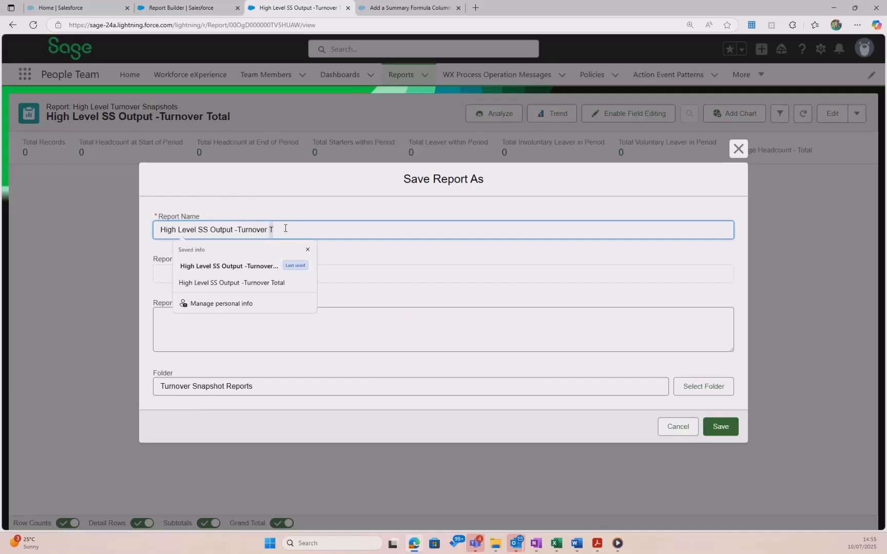
{"action": "type", "text": "Monthly"}
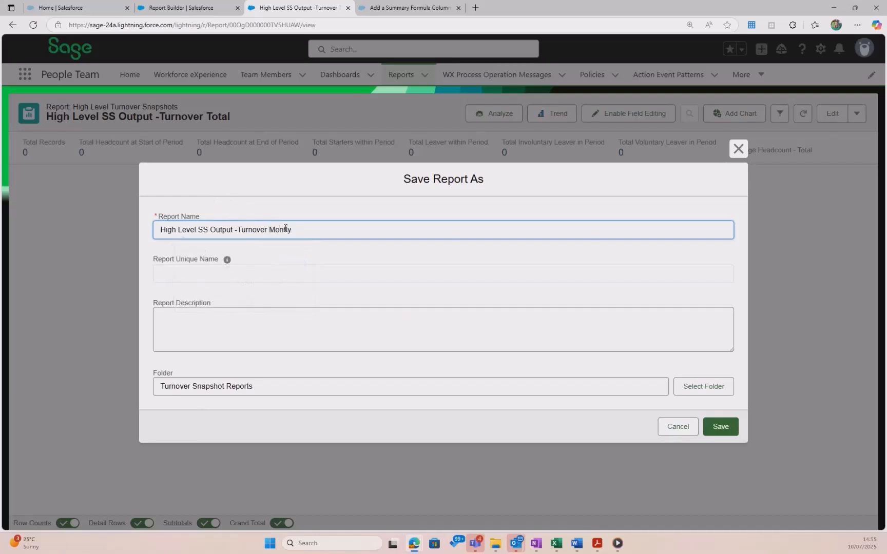
{"action": "left_click", "coordinate": [285, 229]}
{"action": "type", "text": "h"}
{"action": "left_click", "coordinate": [285, 279]}
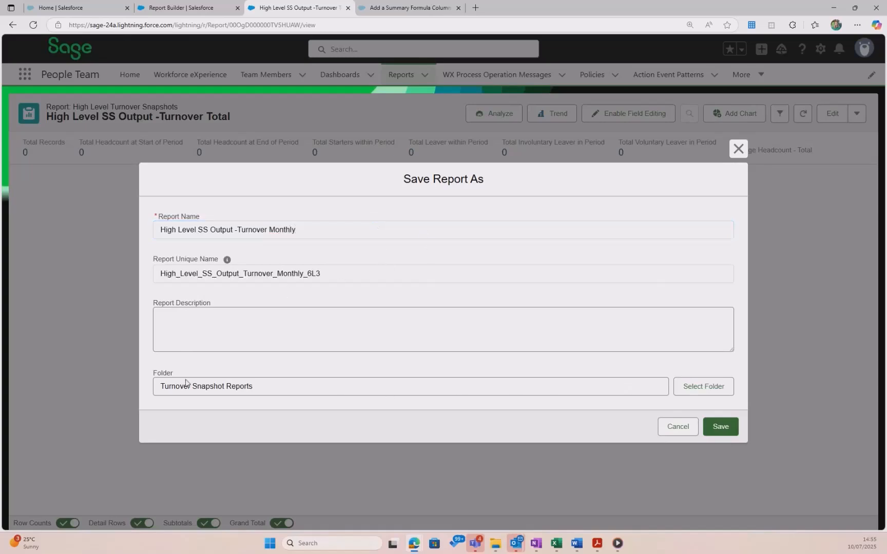
{"action": "left_click", "coordinate": [721, 427]}
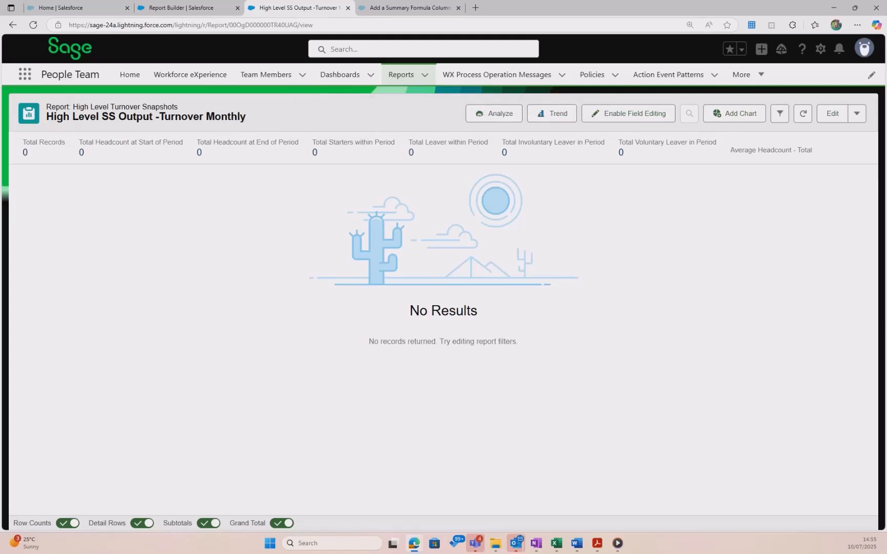
Open the copied report for editing and copy the Average Headcount - Monthly formula from the guide document
{"action": "left_click", "coordinate": [834, 113]}
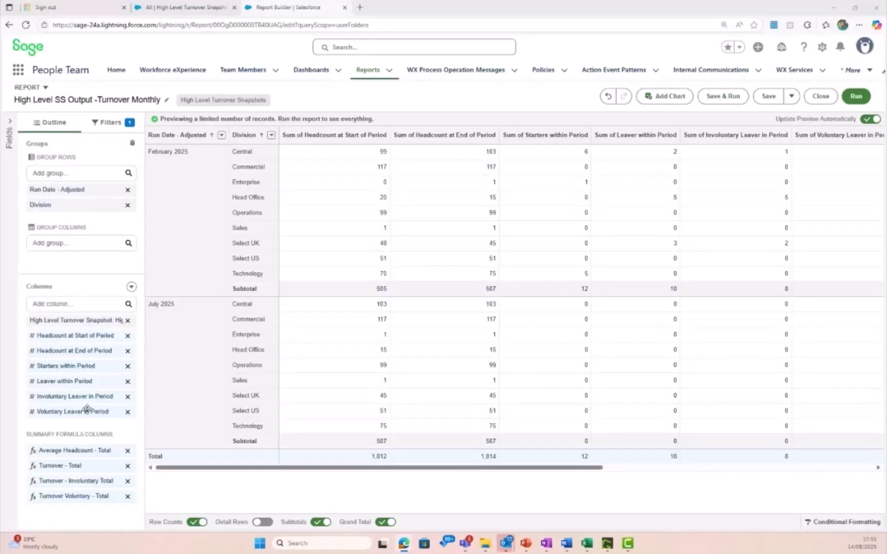
{"action": "key", "text": "ctrl"}
{"action": "key", "text": "ctrl"}
{"action": "left_click_drag", "start_coordinate": [109, 86], "coordinate": [523, 43]}
{"action": "scroll", "coordinate": [186, 308], "scroll_direction": "down", "scroll_amount": 3}
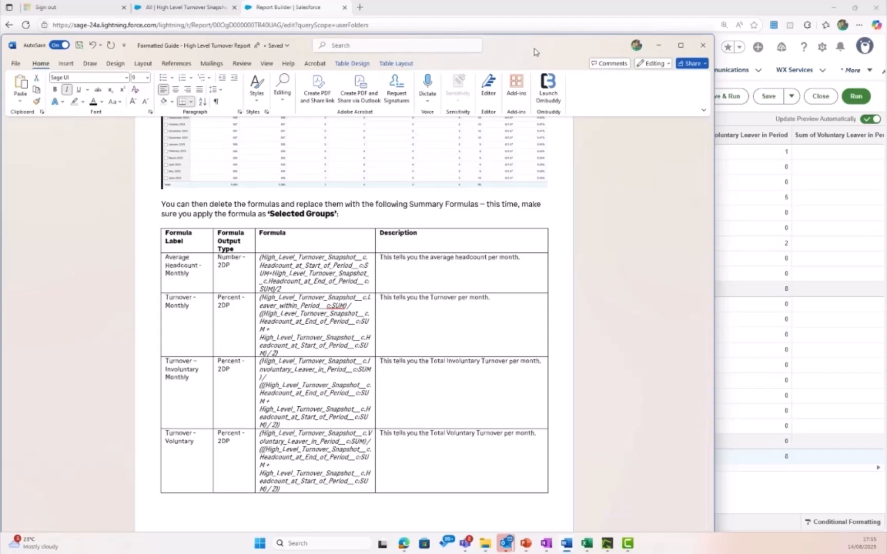
{"action": "left_click_drag", "start_coordinate": [282, 290], "coordinate": [261, 259]}
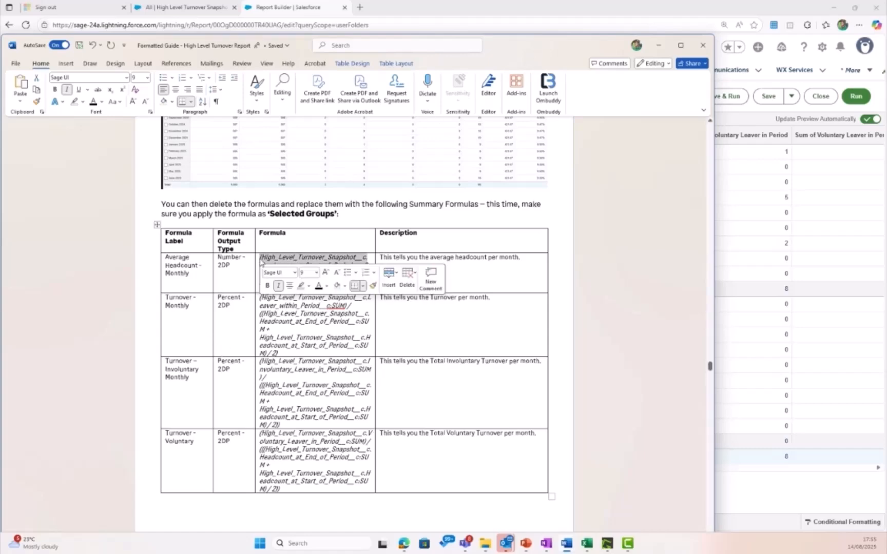
{"action": "left_click", "coordinate": [658, 45]}
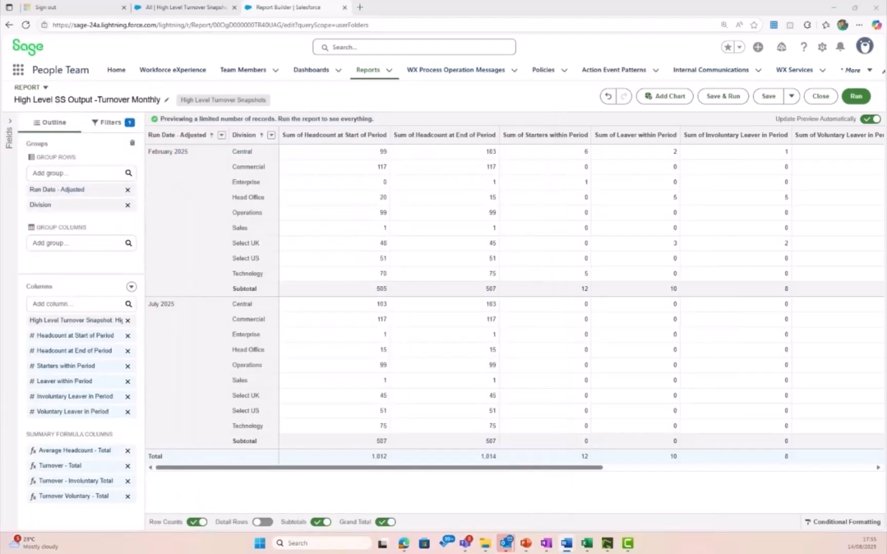
Replace the average headcount formula with the monthly one, display it for Selected Groups, and rename it Average Headcount - Monthly
{"action": "left_click", "coordinate": [65, 451]}
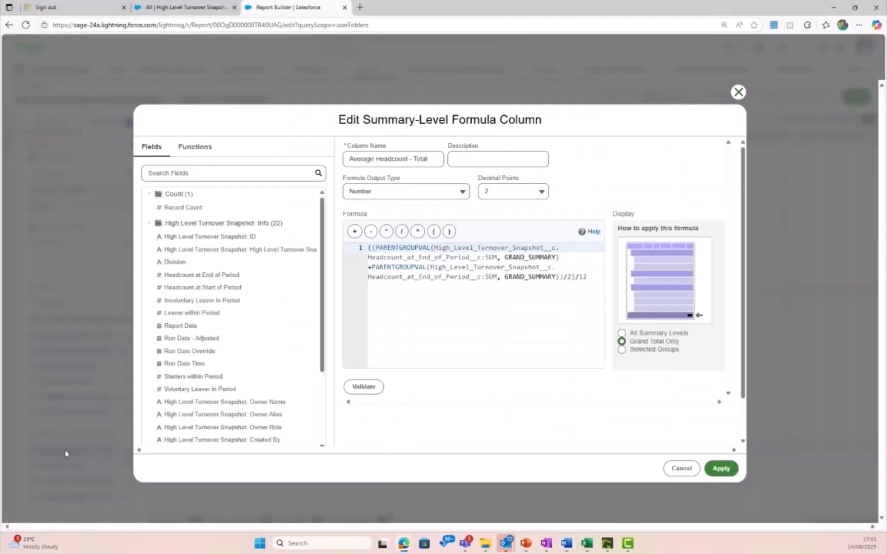
{"action": "left_click_drag", "start_coordinate": [595, 282], "coordinate": [339, 248]}
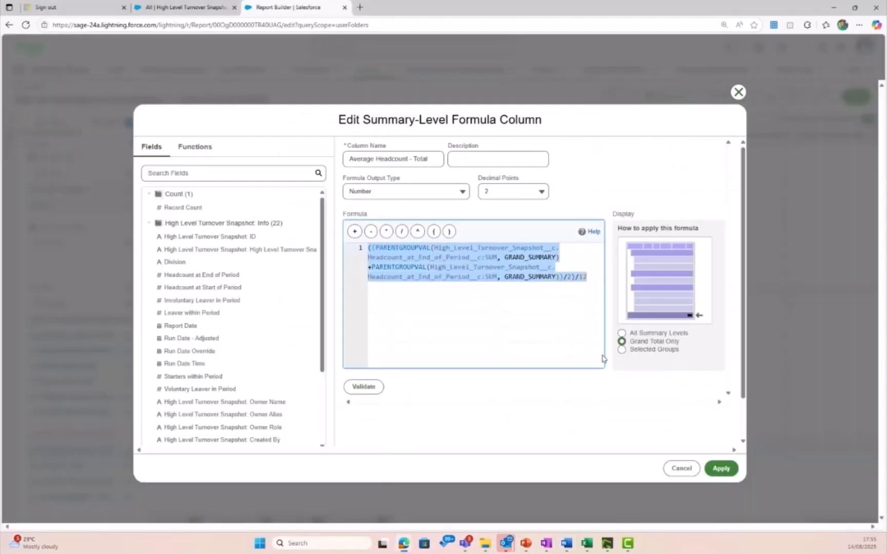
{"action": "key", "text": "ctrl+v"}
{"action": "left_click", "coordinate": [370, 389]}
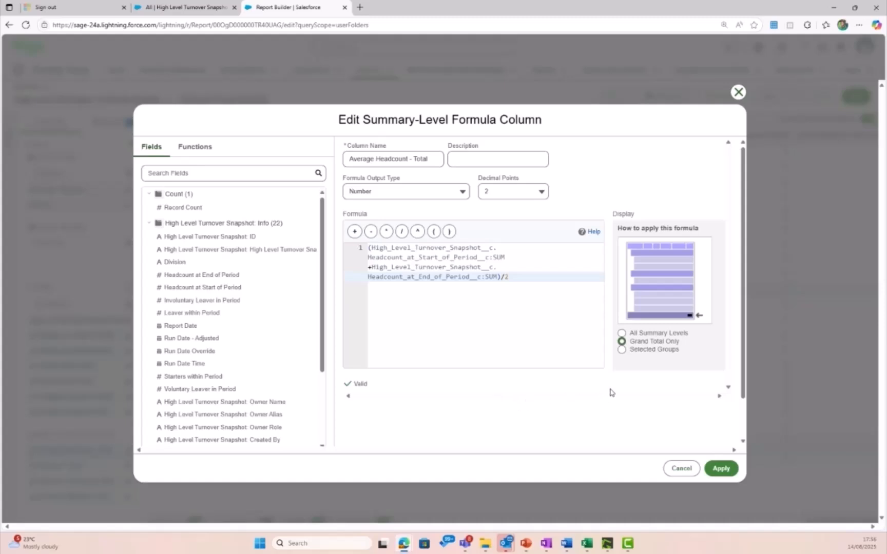
{"action": "left_click", "coordinate": [621, 351]}
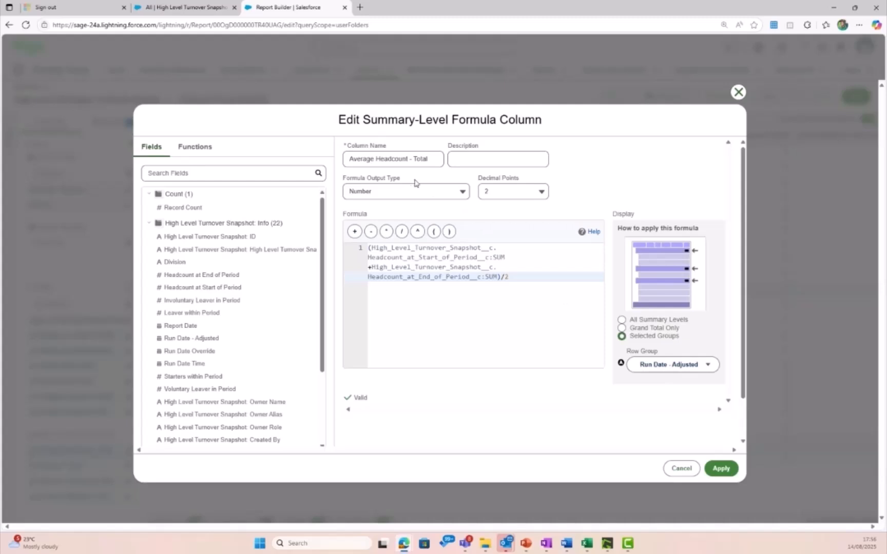
{"action": "left_click", "coordinate": [420, 159]}
{"action": "double_click", "coordinate": [420, 159]}
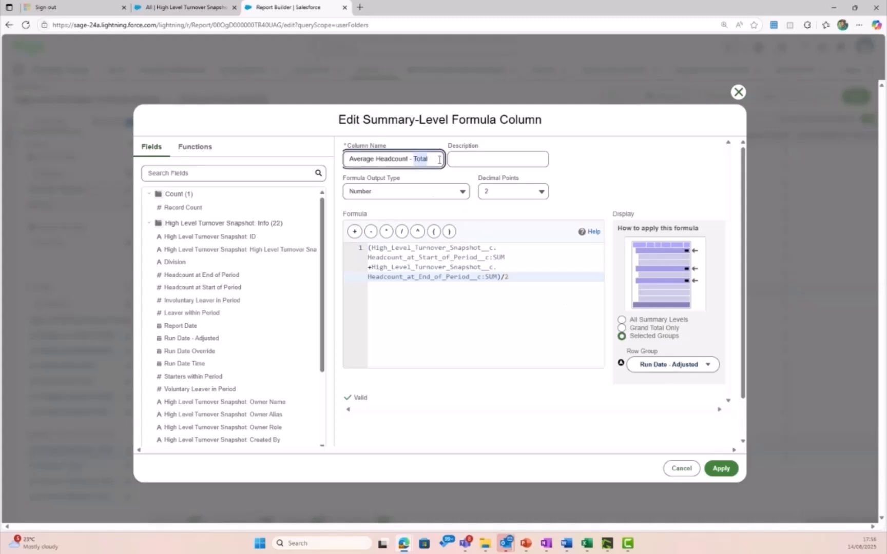
{"action": "type", "text": "Month"}
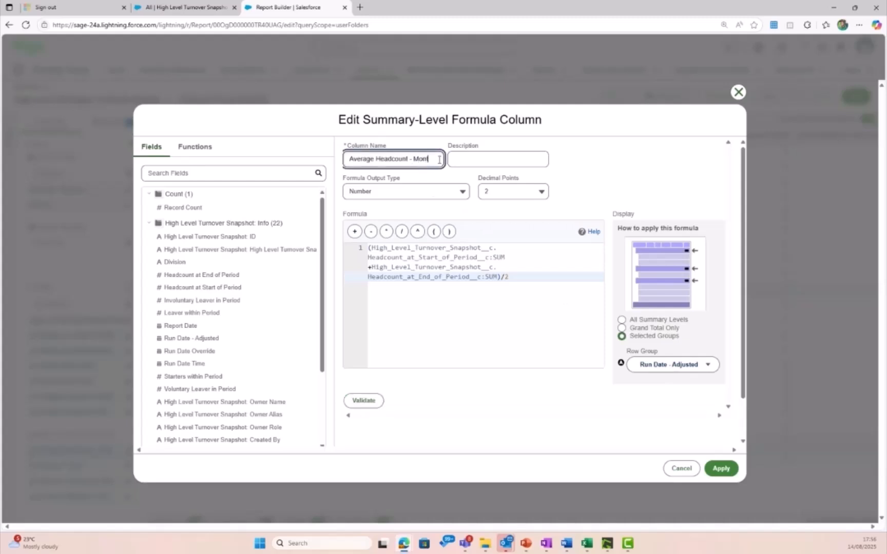
{"action": "type", "text": "ly"}
{"action": "left_click", "coordinate": [726, 469]}
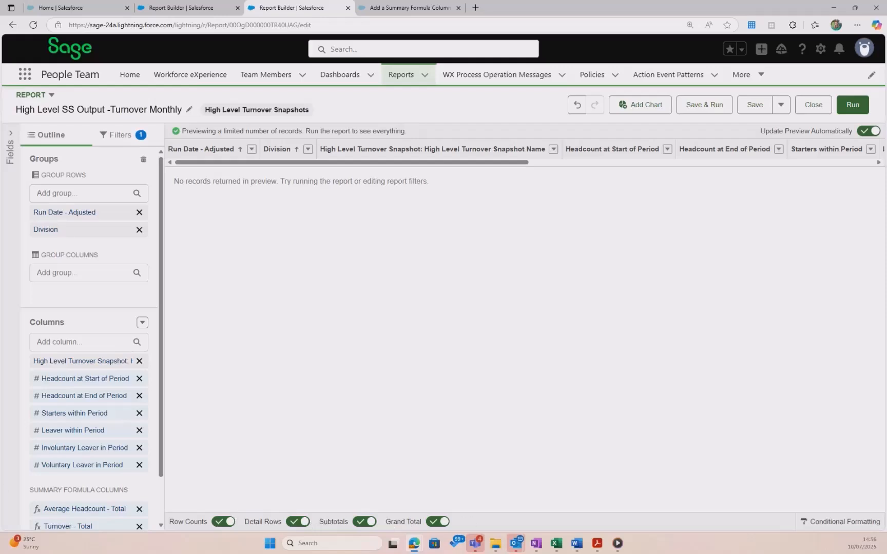
Turn off detail rows and save the report
{"action": "left_click", "coordinate": [295, 522]}
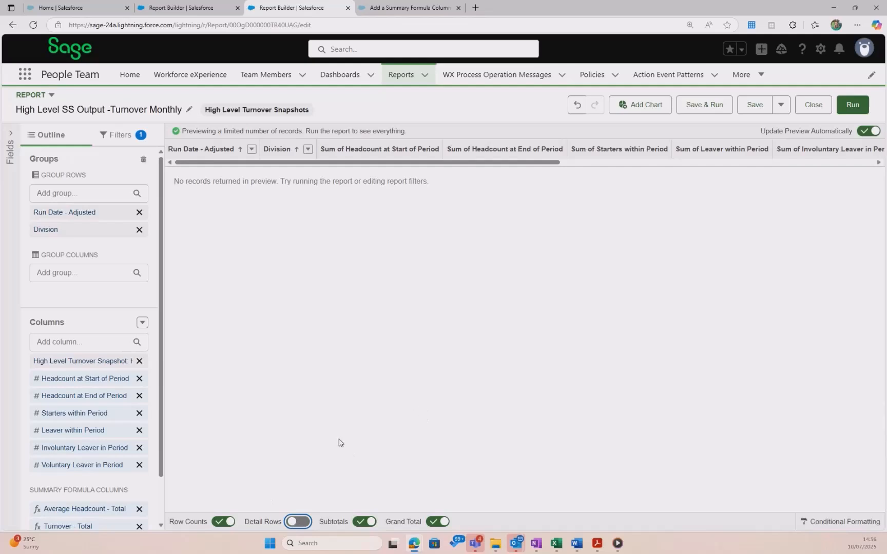
{"action": "left_click", "coordinate": [751, 107]}
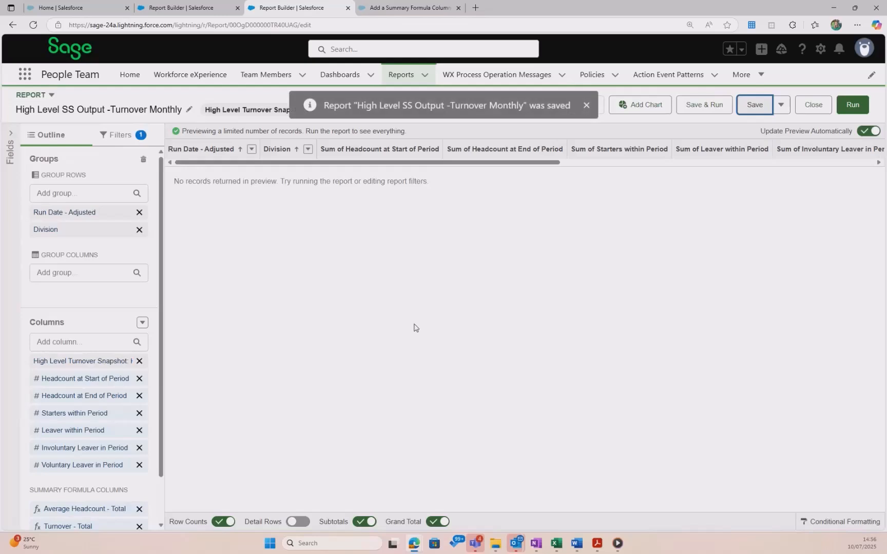